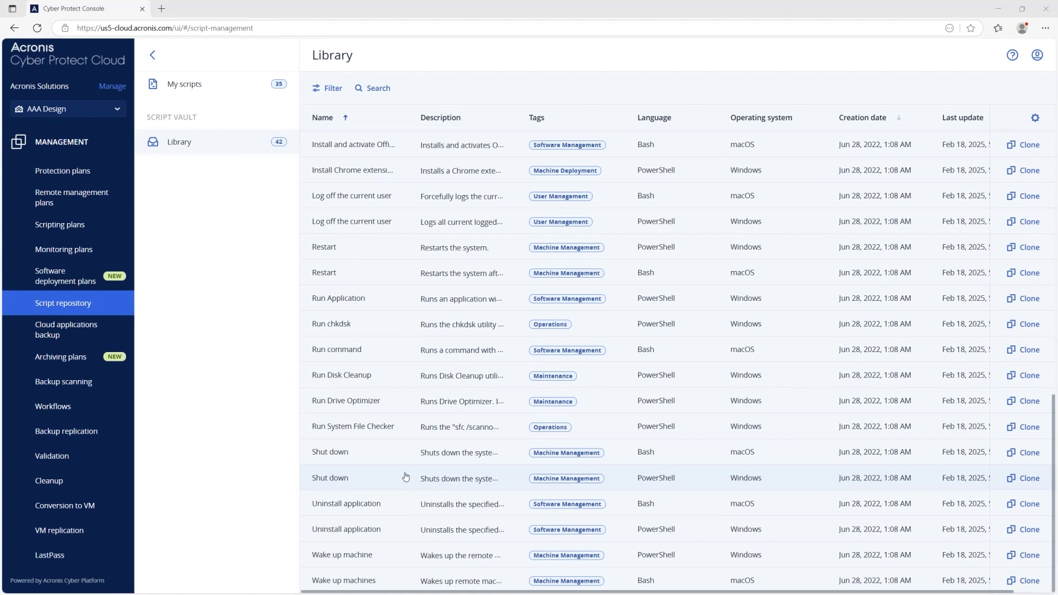
Show the details and code preview of the macOS Bash 'Shut down' library script
{"action": "left_click", "coordinate": [345, 443]}
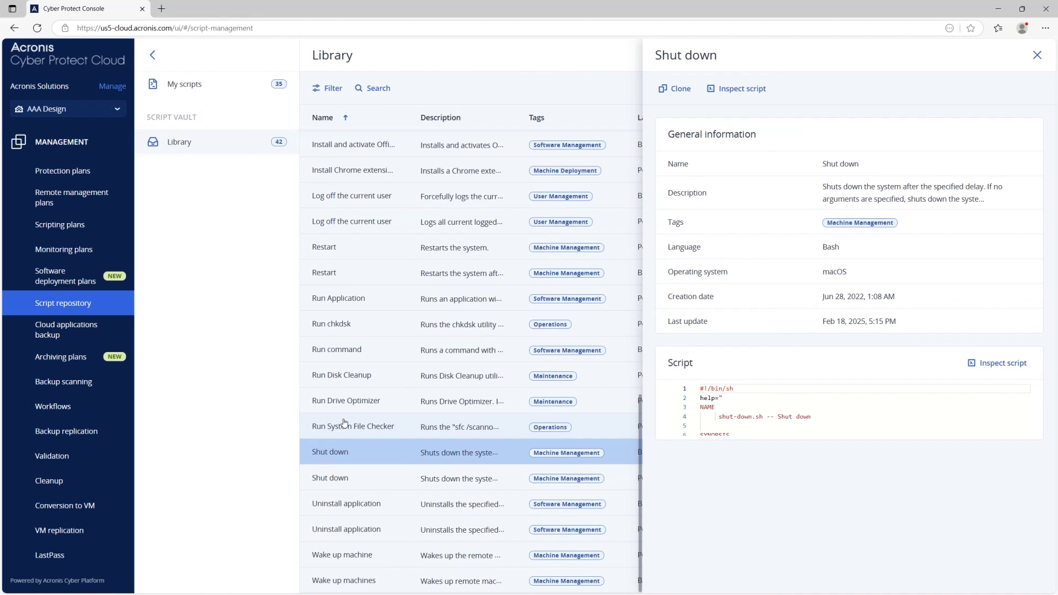
Clone the Run Disk Cleanup library script with Draft status into the AAA Design tenant
{"action": "left_click", "coordinate": [345, 424]}
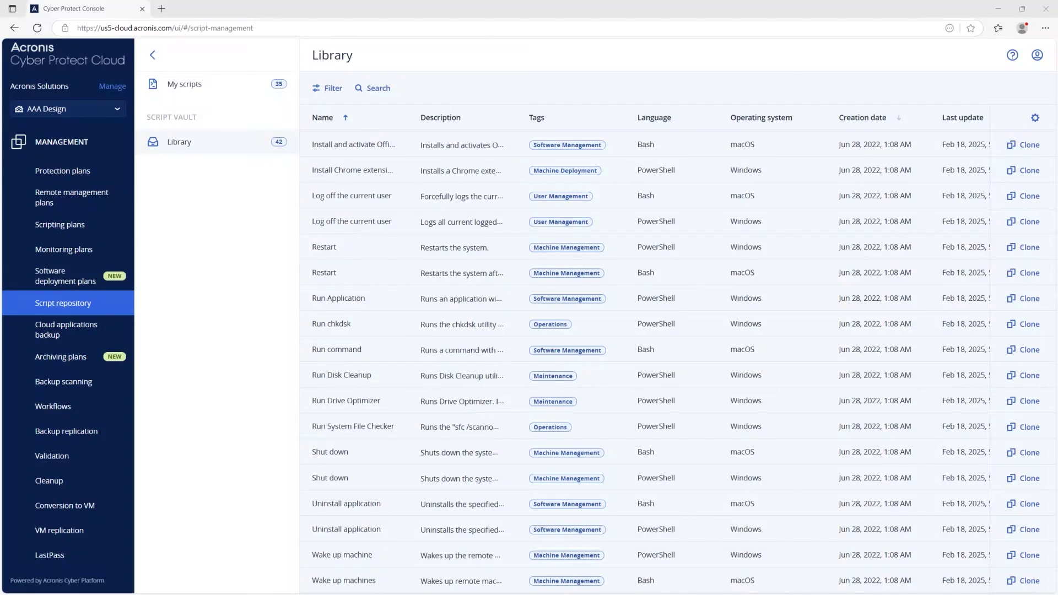
{"action": "left_click", "coordinate": [355, 377]}
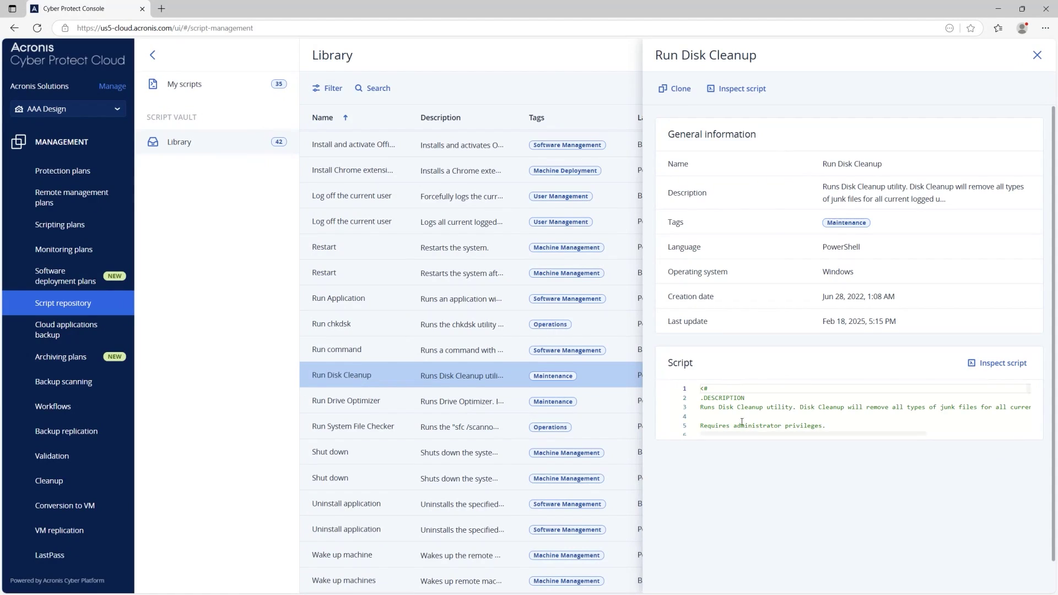
{"action": "mouse_move", "coordinate": [775, 420]}
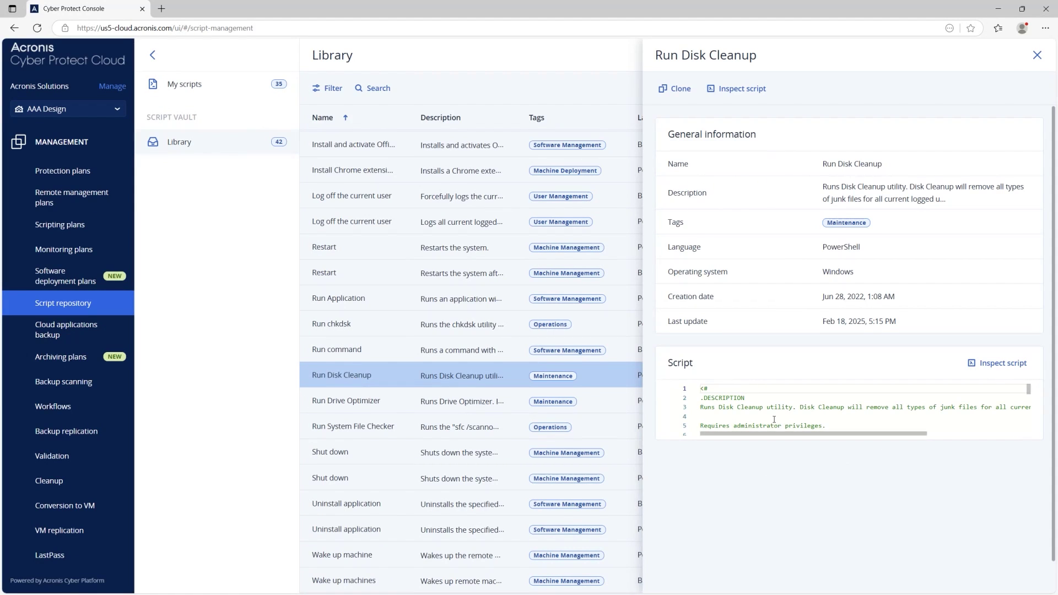
{"action": "left_click", "coordinate": [690, 86]}
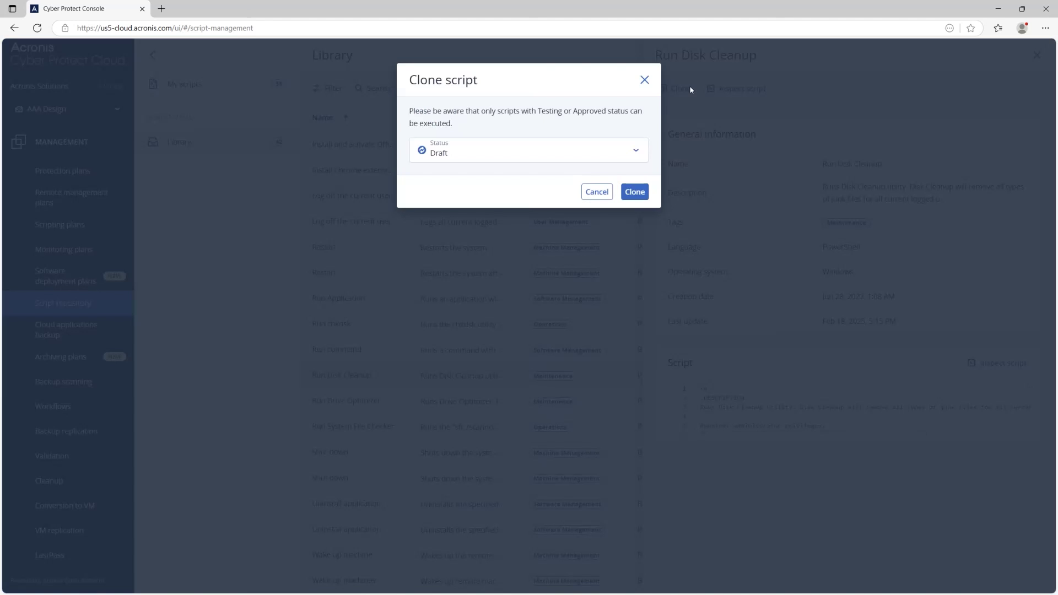
{"action": "left_click", "coordinate": [639, 201]}
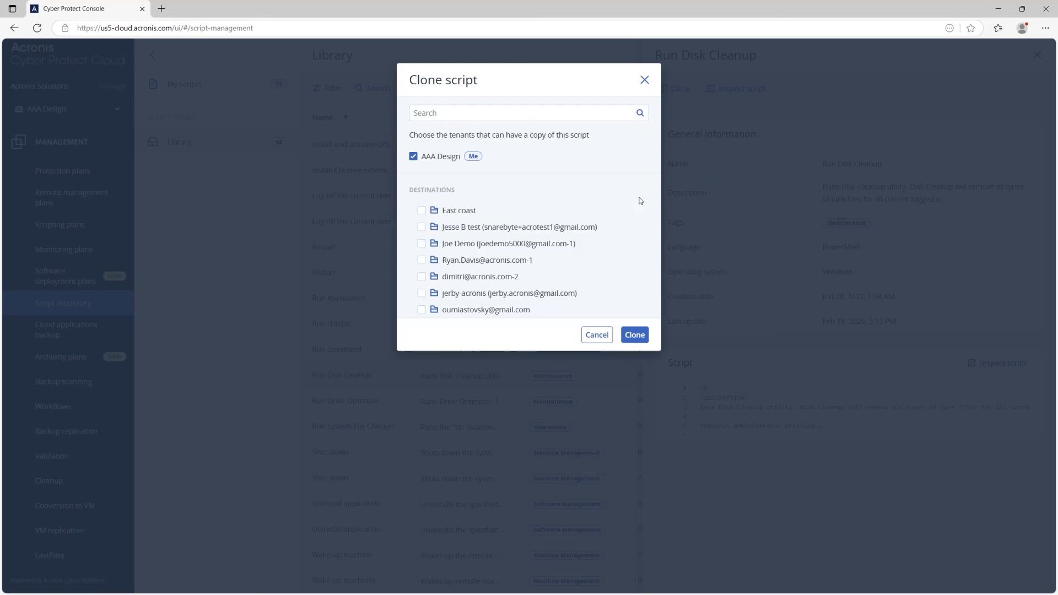
{"action": "left_click", "coordinate": [636, 336]}
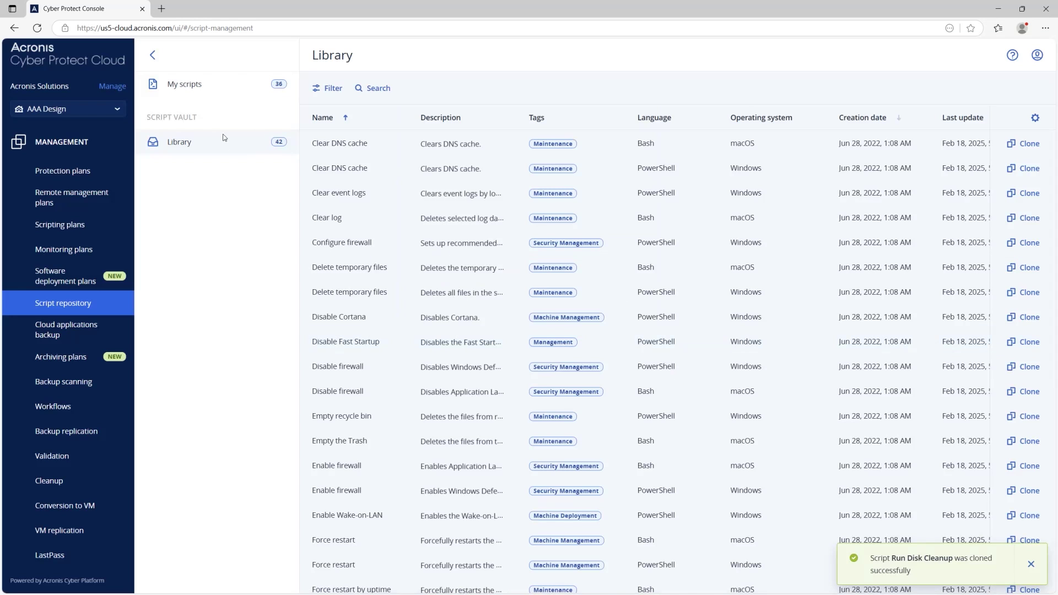
Find the Run Disk Cleanup copy in My scripts, add a comment on line 6, and save
{"action": "left_click", "coordinate": [203, 90]}
{"action": "left_click", "coordinate": [374, 88]}
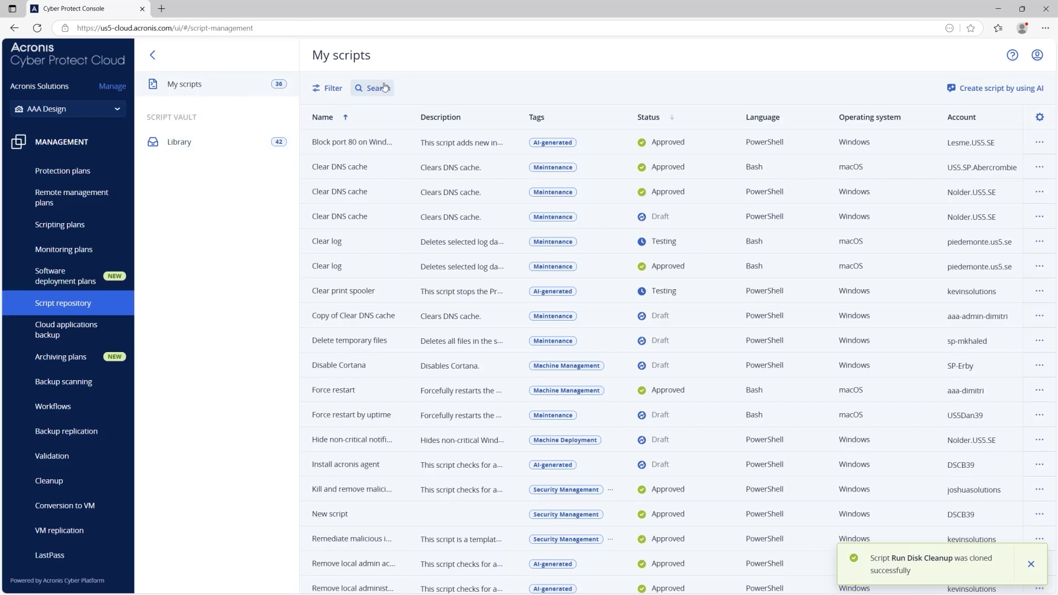
{"action": "type", "text": "cleanup"}
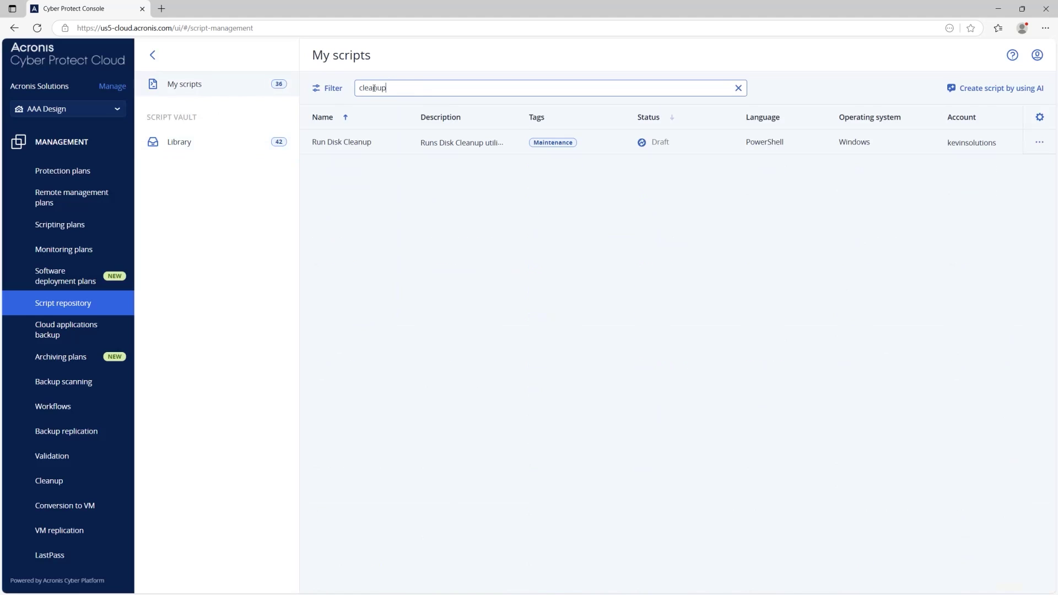
{"action": "left_click", "coordinate": [363, 150]}
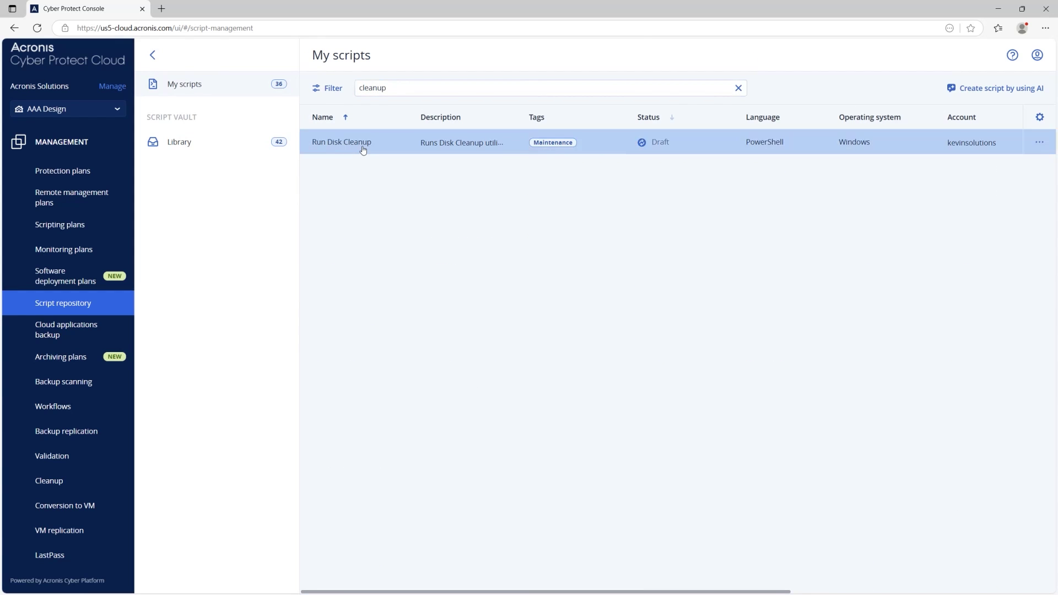
{"action": "left_click", "coordinate": [676, 89]}
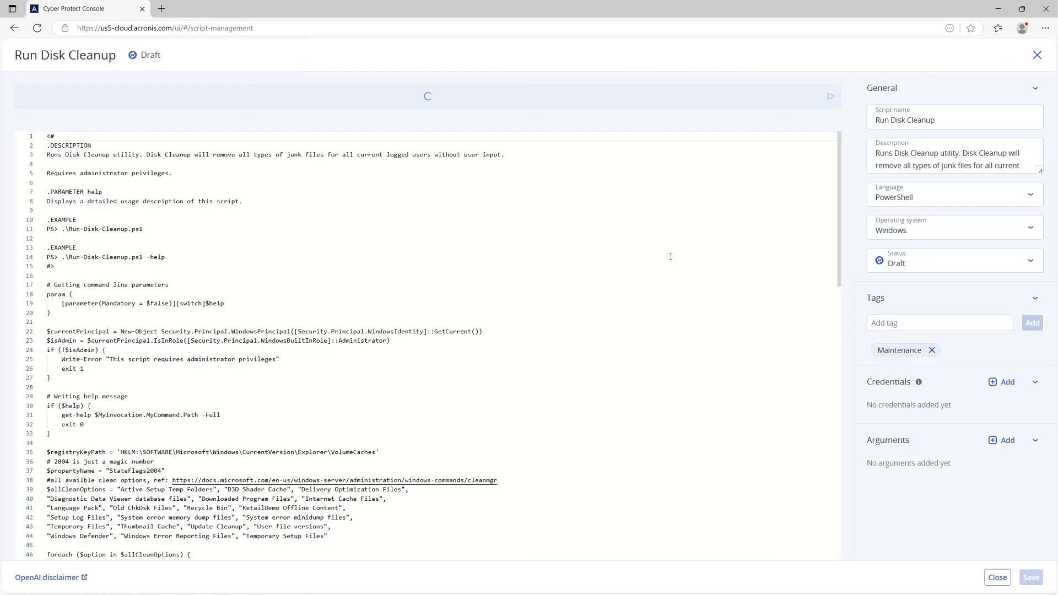
{"action": "left_click", "coordinate": [78, 186]}
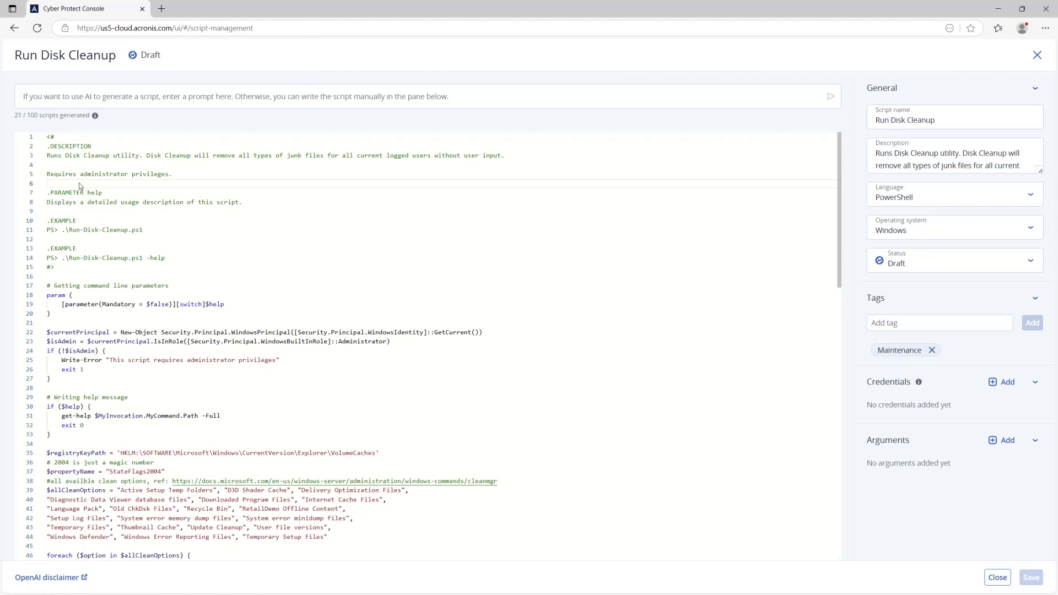
{"action": "type", "text": "#script:"}
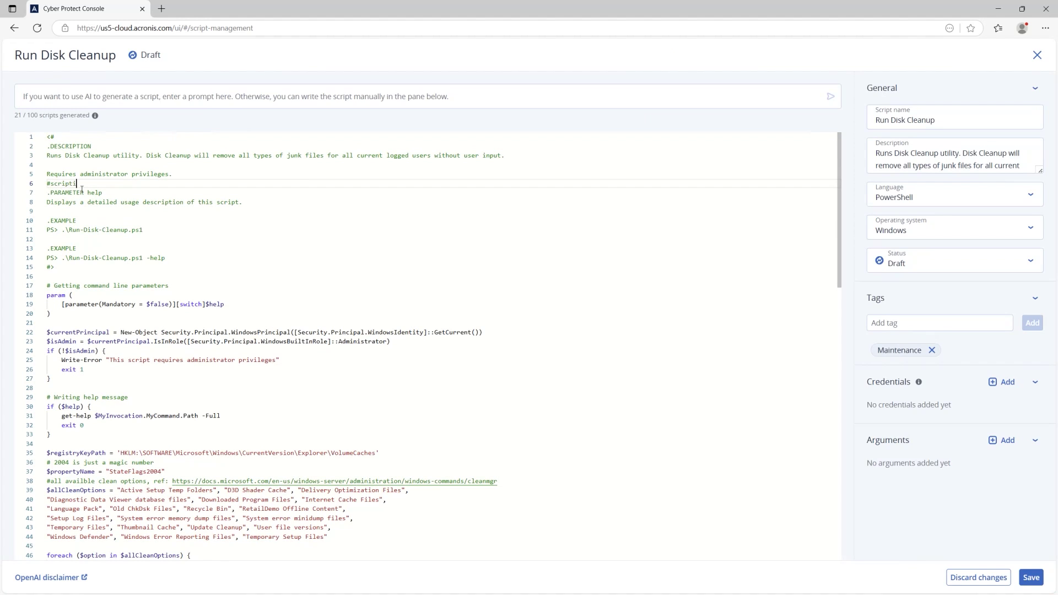
{"action": "type", "text": "ng is fun!"}
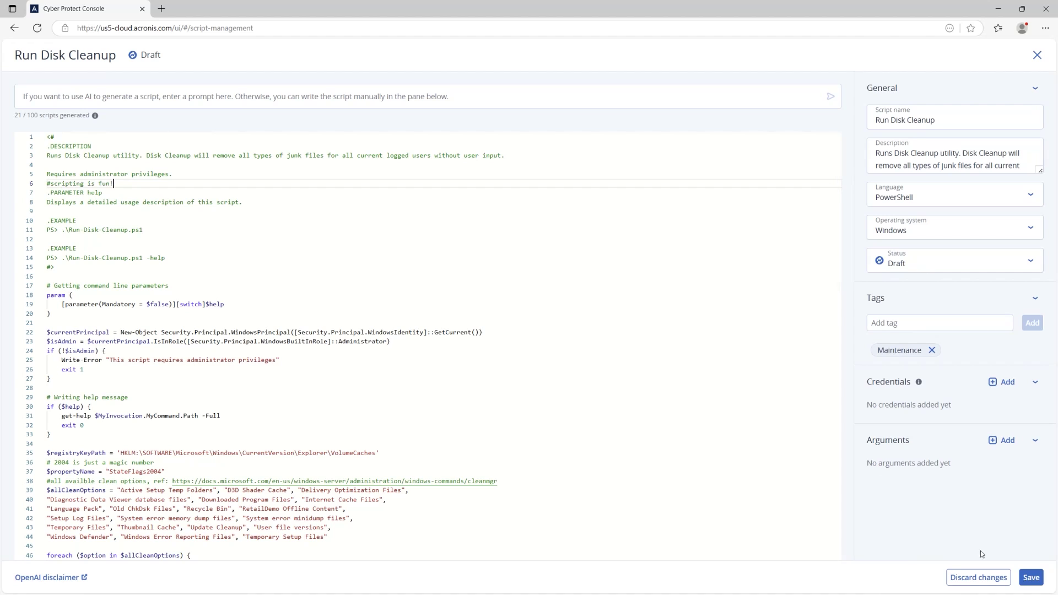
{"action": "left_click", "coordinate": [1031, 578]}
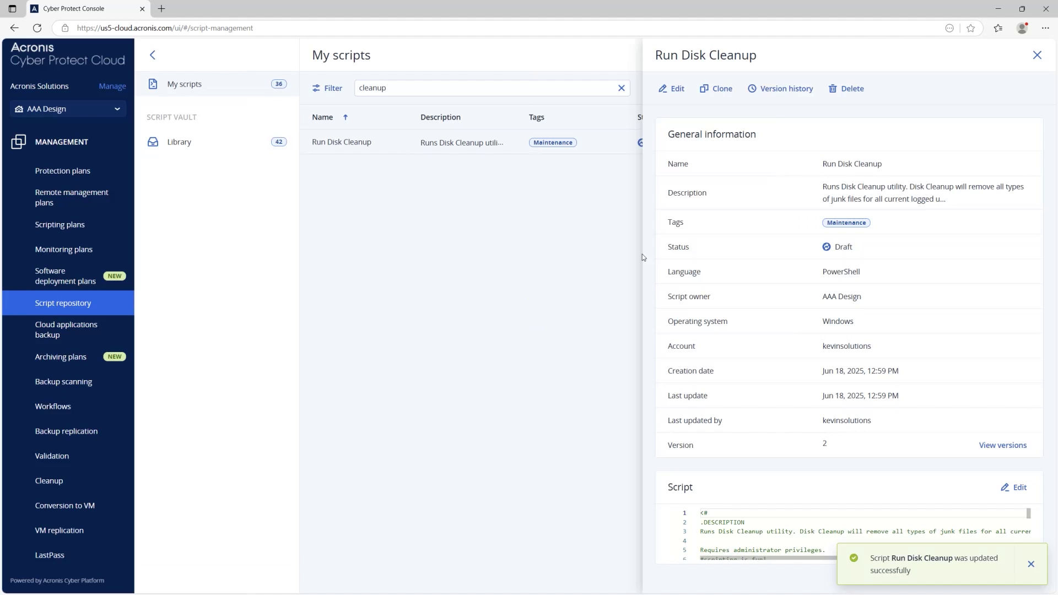
{"action": "left_click_drag", "start_coordinate": [860, 251], "coordinate": [826, 248]}
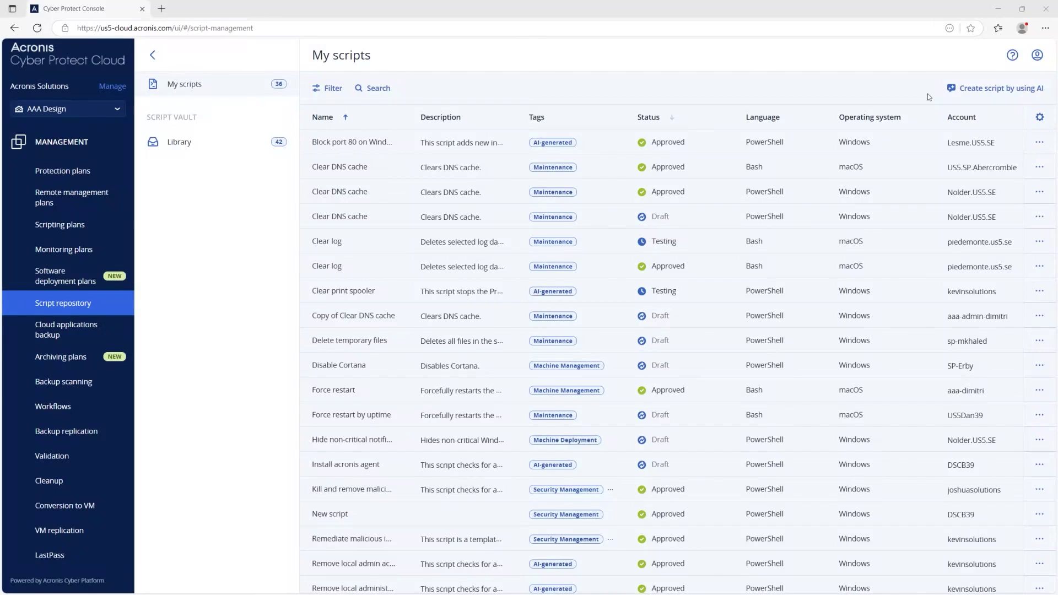
Generate a Windows PowerShell script with AI that uninstalls Adobe Reader and removes temp files
{"action": "left_click", "coordinate": [1001, 88]}
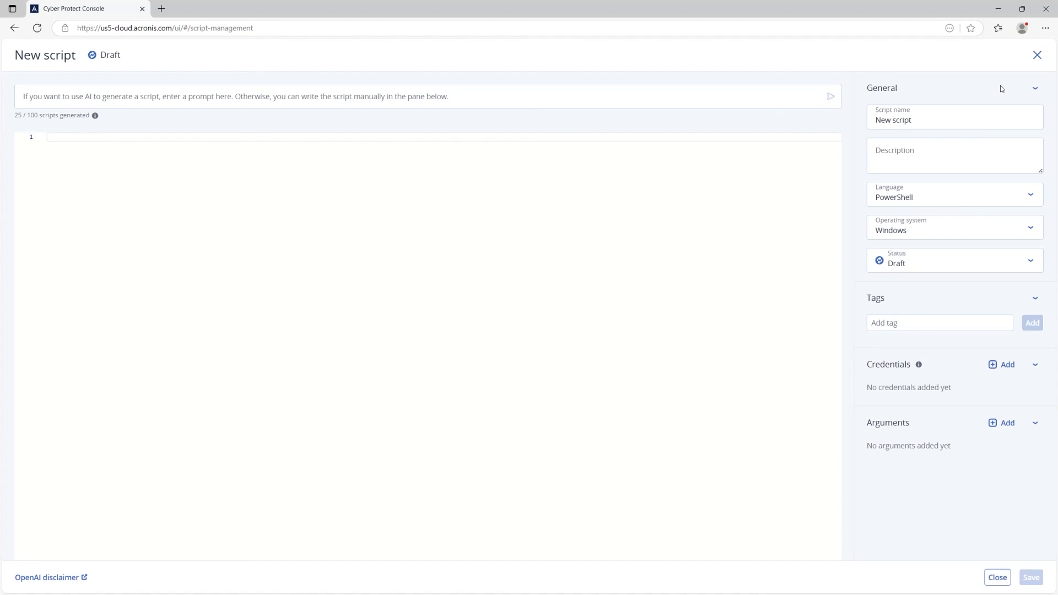
{"action": "left_click", "coordinate": [263, 96]}
{"action": "type", "text": "Uninstall Adobe Reader and delete all its leftover temp files"}
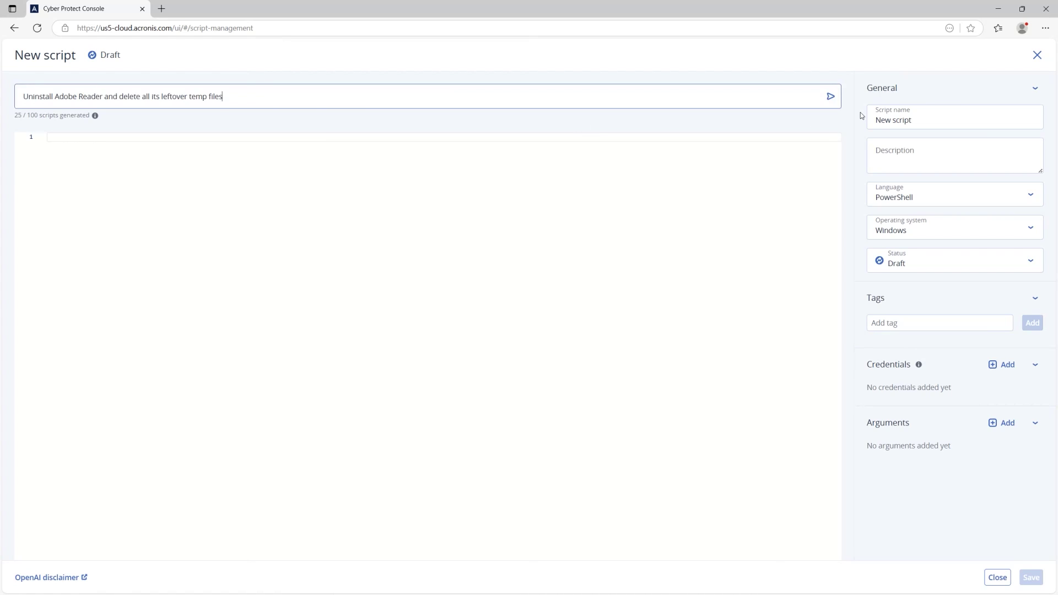
{"action": "left_click", "coordinate": [830, 96]}
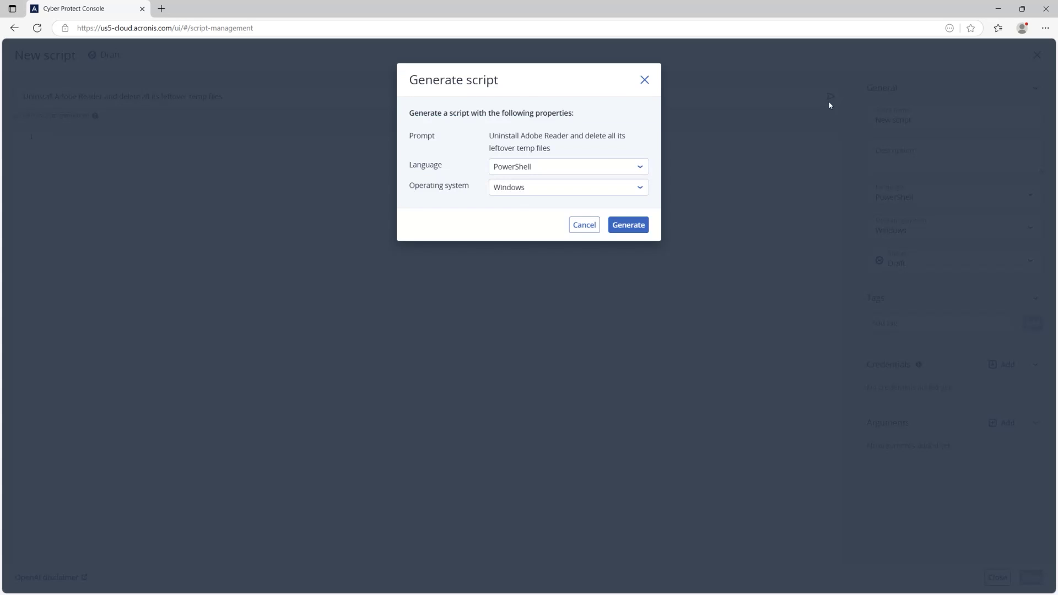
{"action": "left_click", "coordinate": [635, 229]}
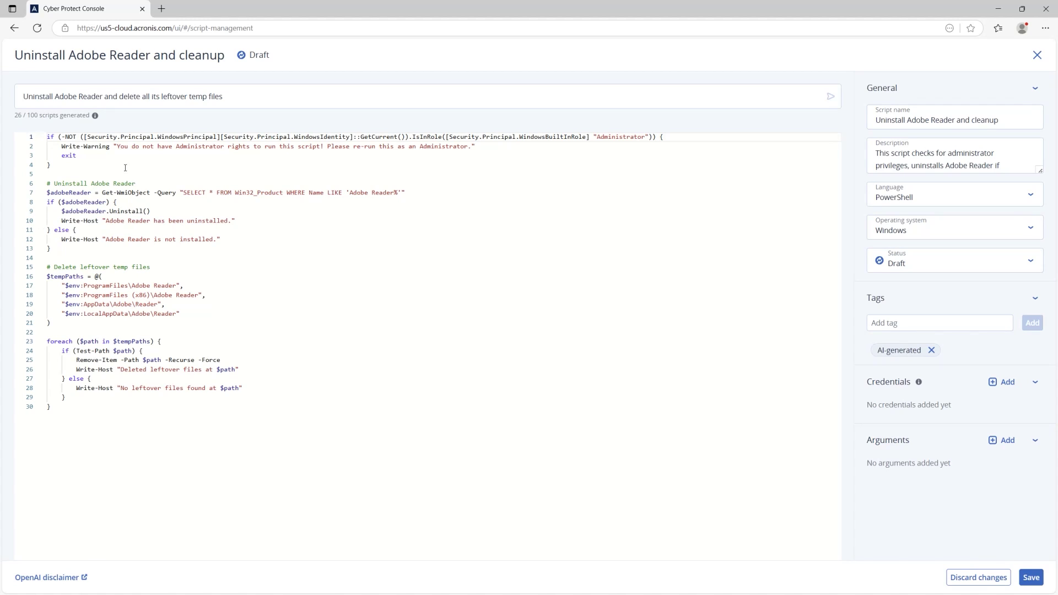
Review the generated Adobe Reader query line and the uninstall comment
{"action": "left_click", "coordinate": [117, 197]}
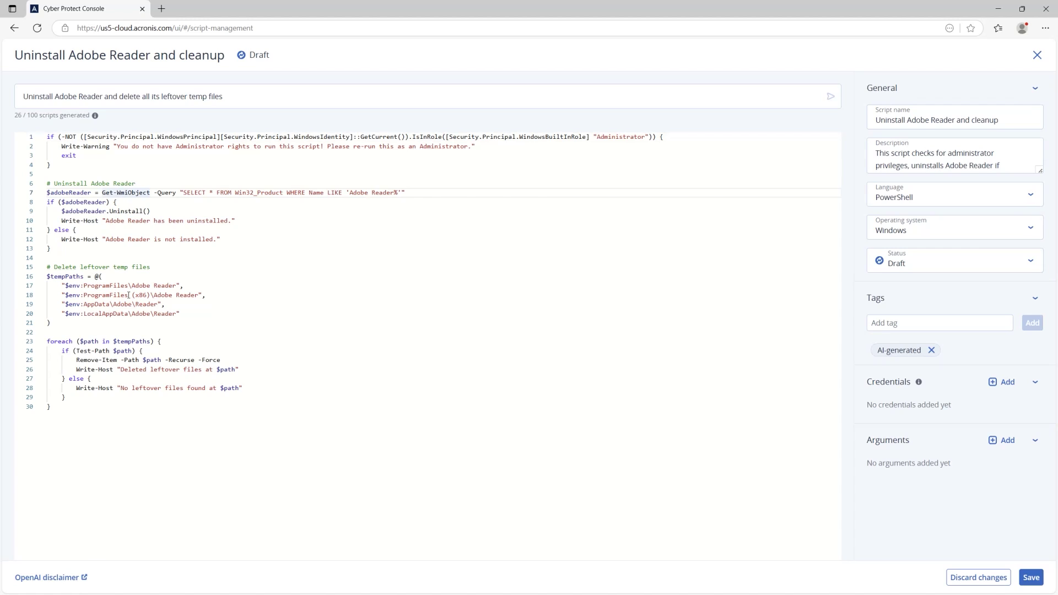
{"action": "left_click", "coordinate": [143, 180]}
{"action": "left_click_drag", "start_coordinate": [142, 179], "coordinate": [54, 183]}
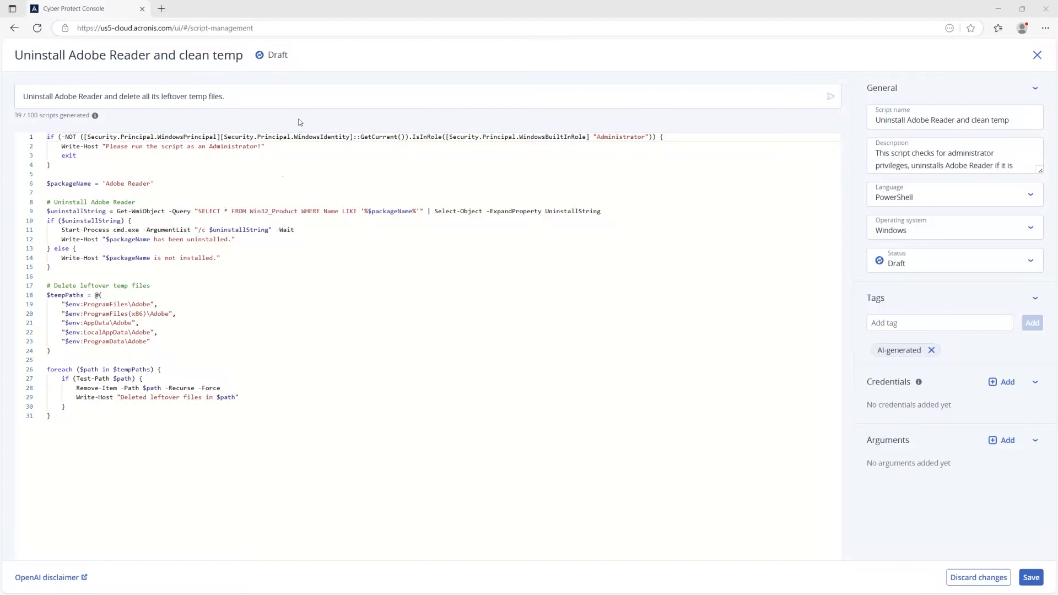
{"action": "left_click", "coordinate": [293, 102]}
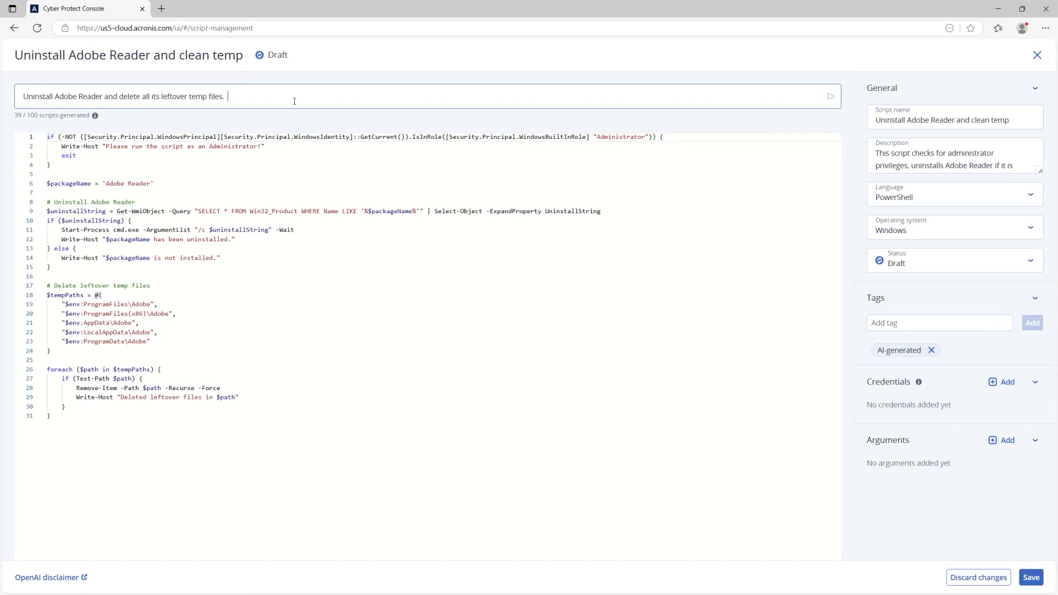
{"action": "type", "text": "Add inline comments explaining each step of the script"}
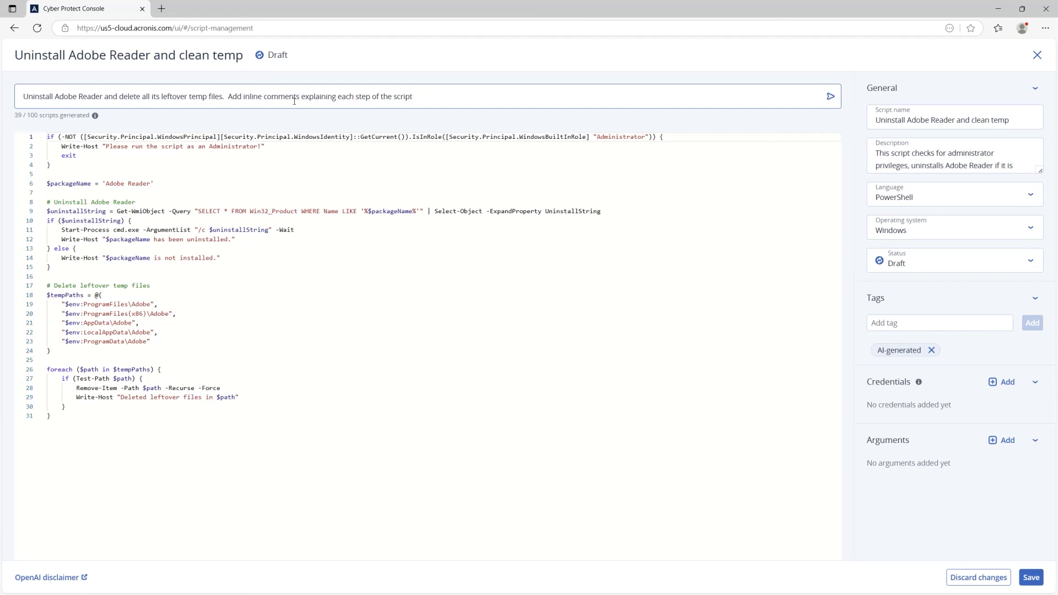
Regenerate the script with 'Add inline comments explaining each step of the script' added, overwriting it
{"action": "left_click_drag", "start_coordinate": [242, 97], "coordinate": [322, 97]}
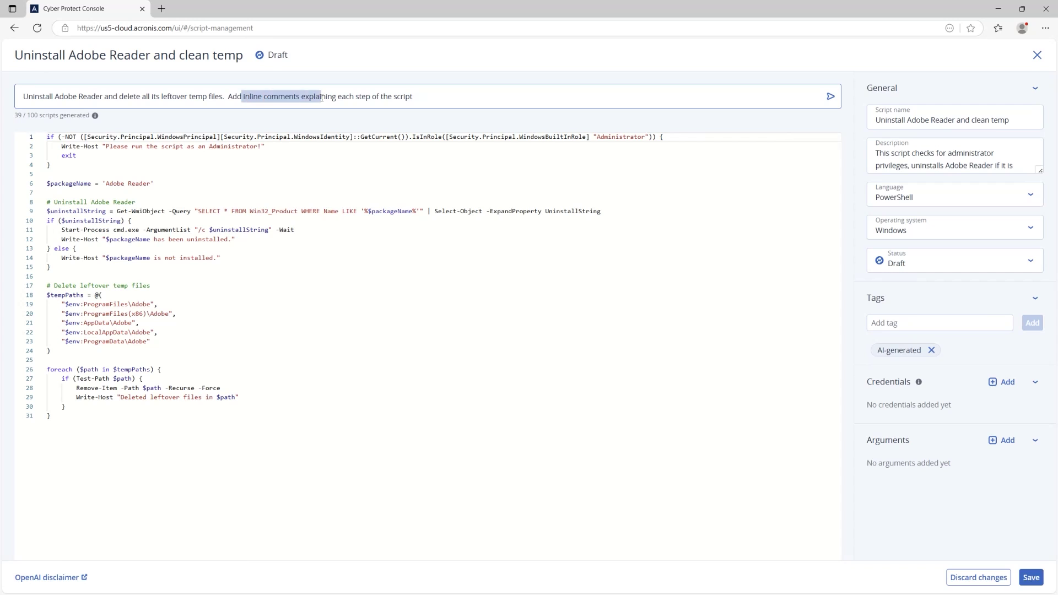
{"action": "left_click", "coordinate": [831, 97]}
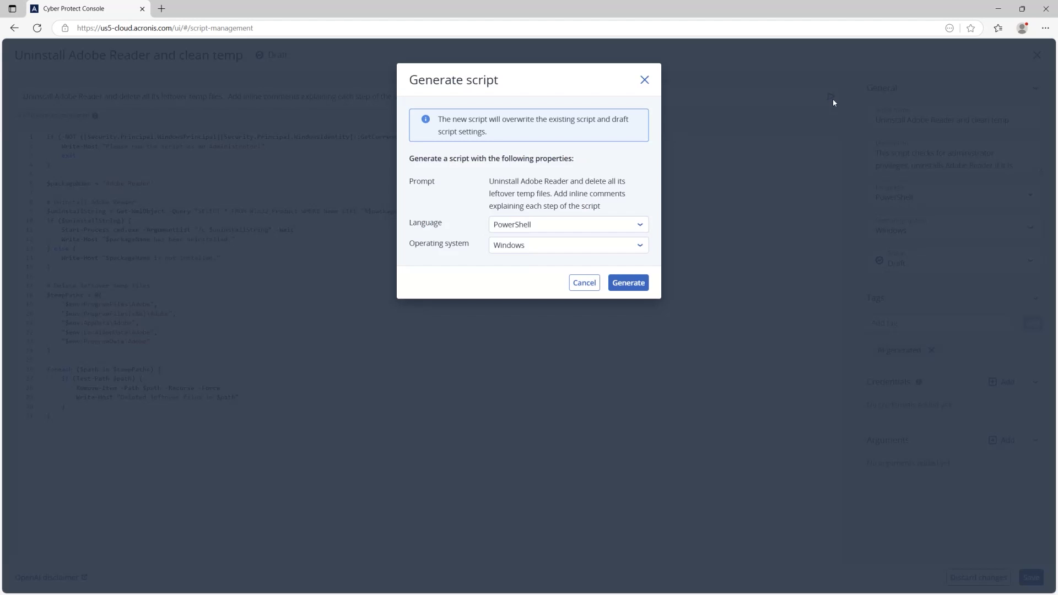
{"action": "left_click", "coordinate": [633, 285]}
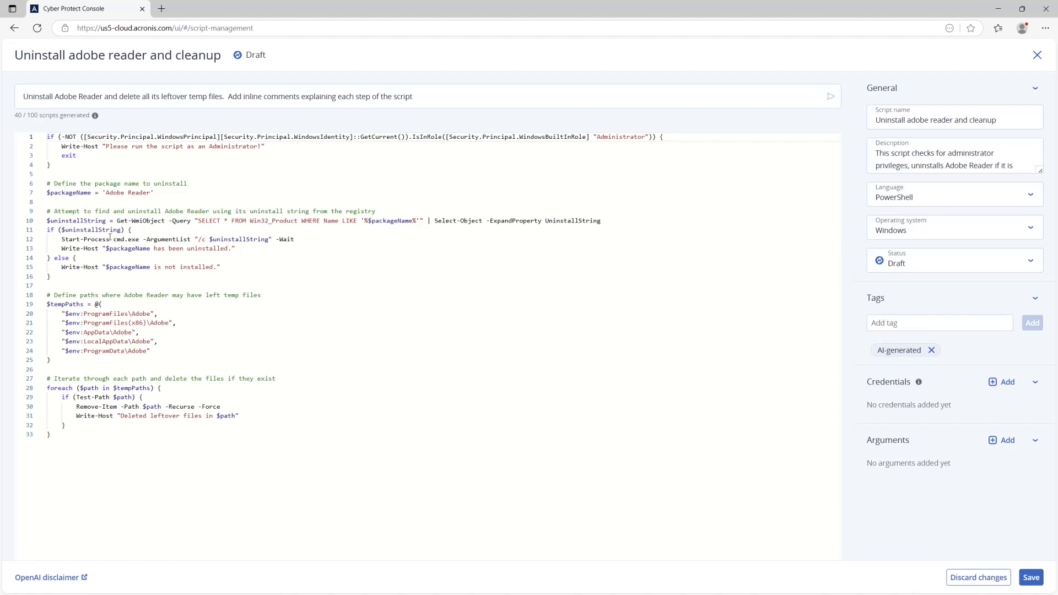
{"action": "left_click_drag", "start_coordinate": [53, 210], "coordinate": [210, 211]}
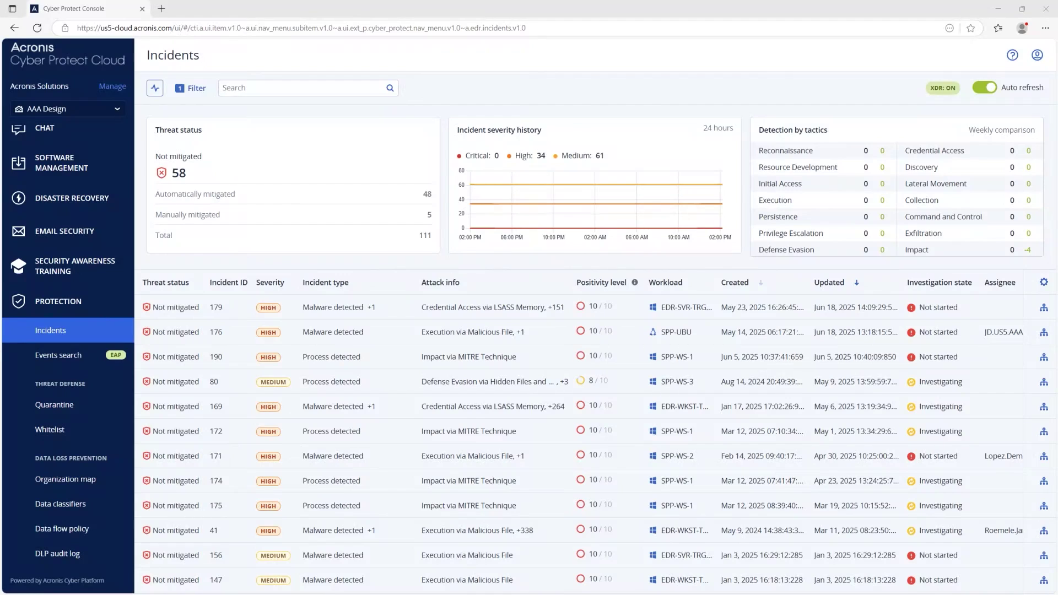
From incident 179, start a Cyber Scripting 'Create script by using AI and run' for EDR-SVR-TRGT02
{"action": "left_click", "coordinate": [178, 310]}
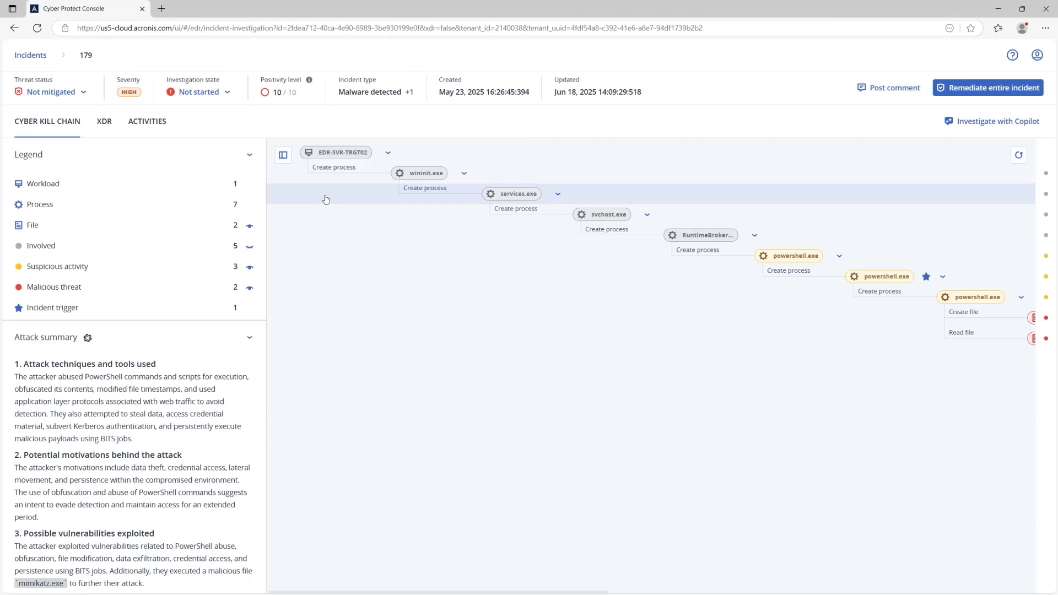
{"action": "left_click", "coordinate": [339, 154]}
{"action": "left_click", "coordinate": [866, 194]}
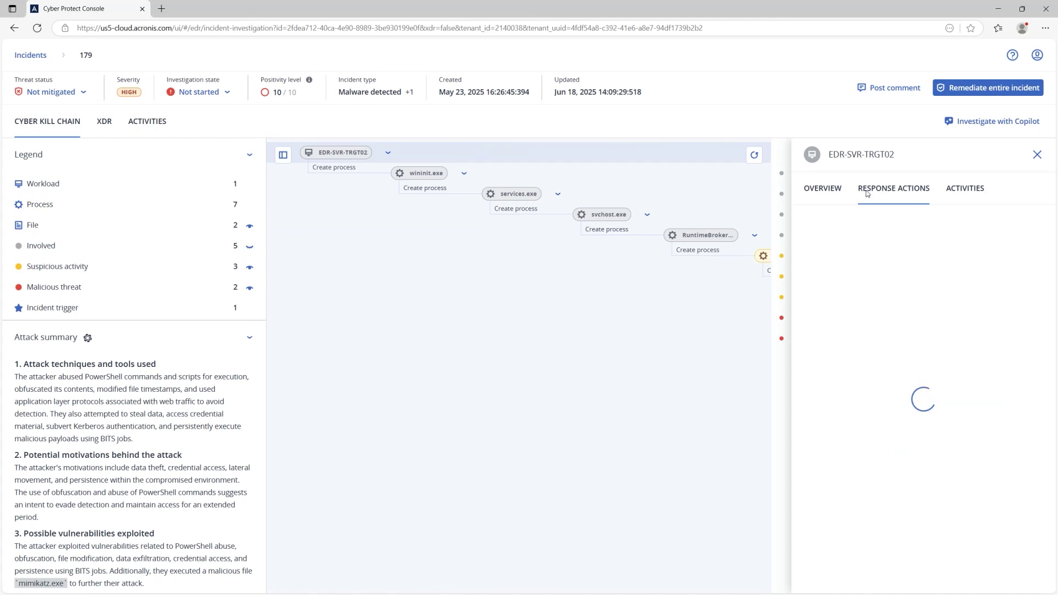
{"action": "left_click", "coordinate": [810, 241]}
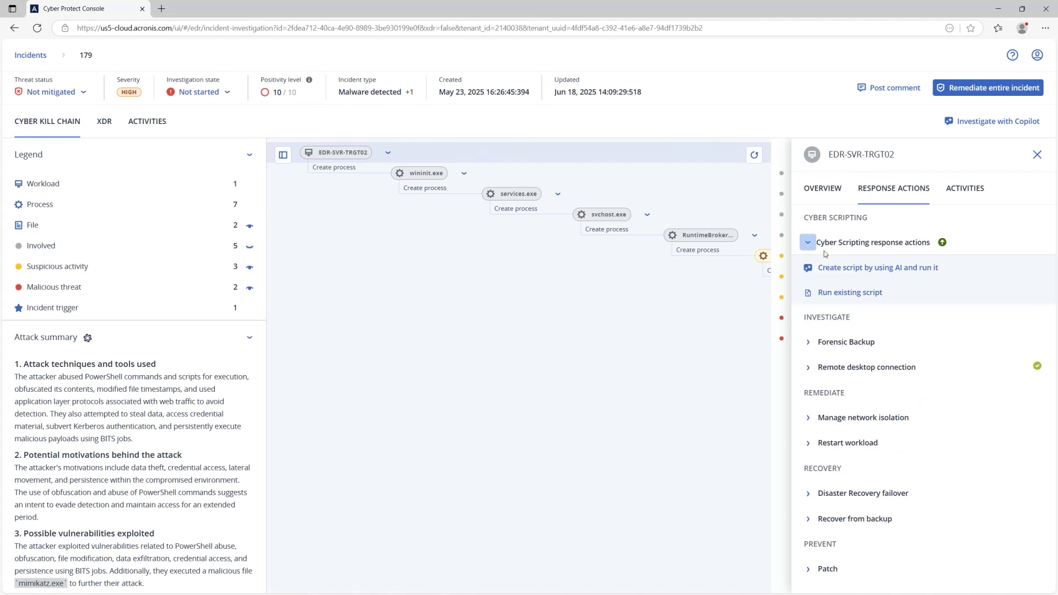
{"action": "left_click", "coordinate": [845, 273]}
{"action": "left_click", "coordinate": [329, 103]}
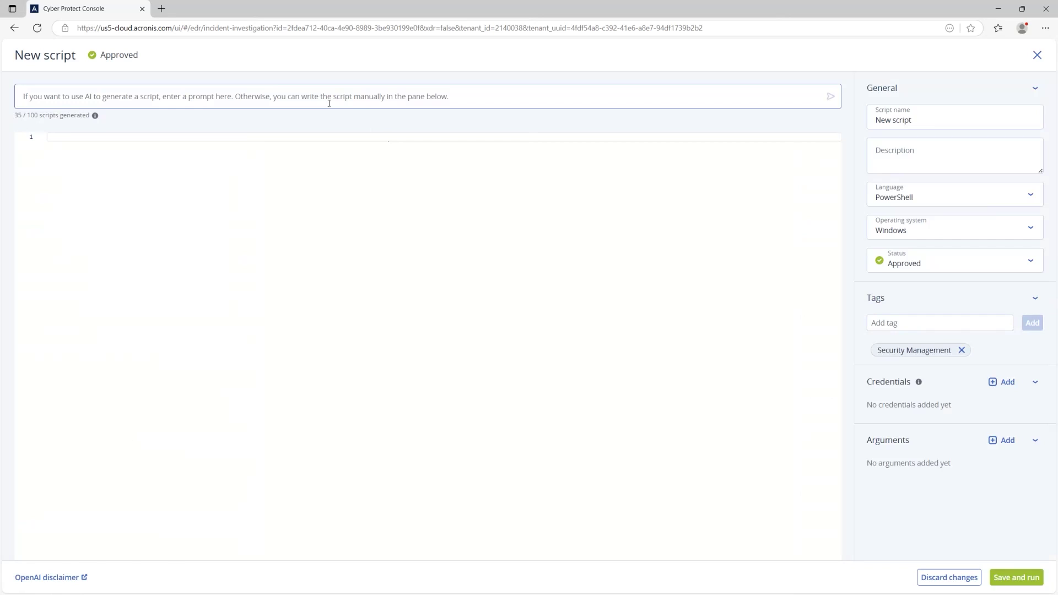
{"action": "type", "text": "Isolate the infected endpoint, terminate malicious process, and run a malware scan using Acronis protection engine"}
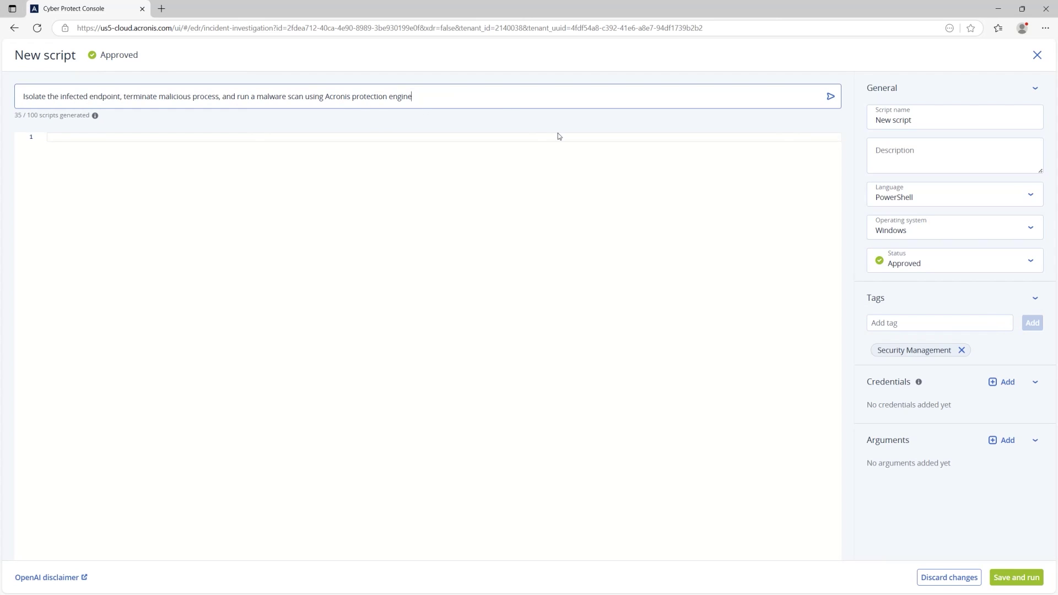
Generate the endpoint isolation and malware scan script, checking its isolation and process-termination comments
{"action": "left_click", "coordinate": [831, 96]}
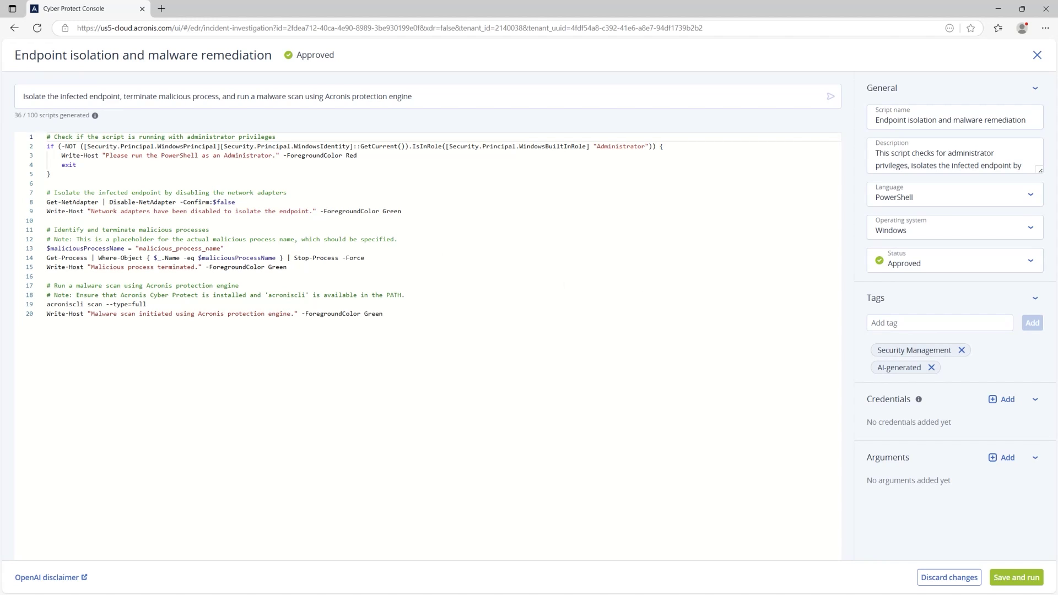
{"action": "left_click_drag", "start_coordinate": [55, 193], "coordinate": [176, 192]}
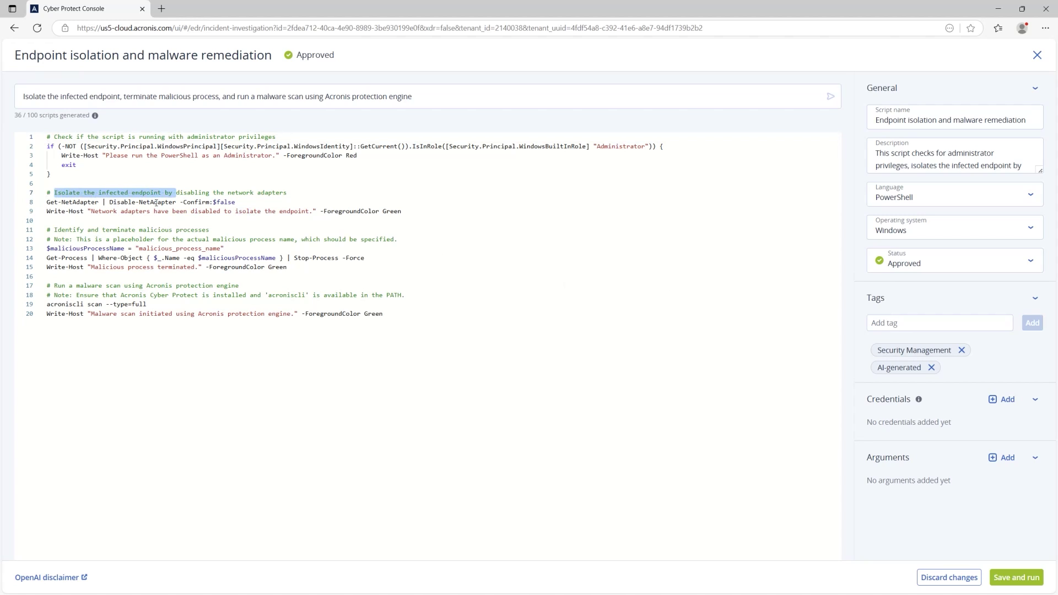
{"action": "left_click_drag", "start_coordinate": [80, 230], "coordinate": [126, 229]}
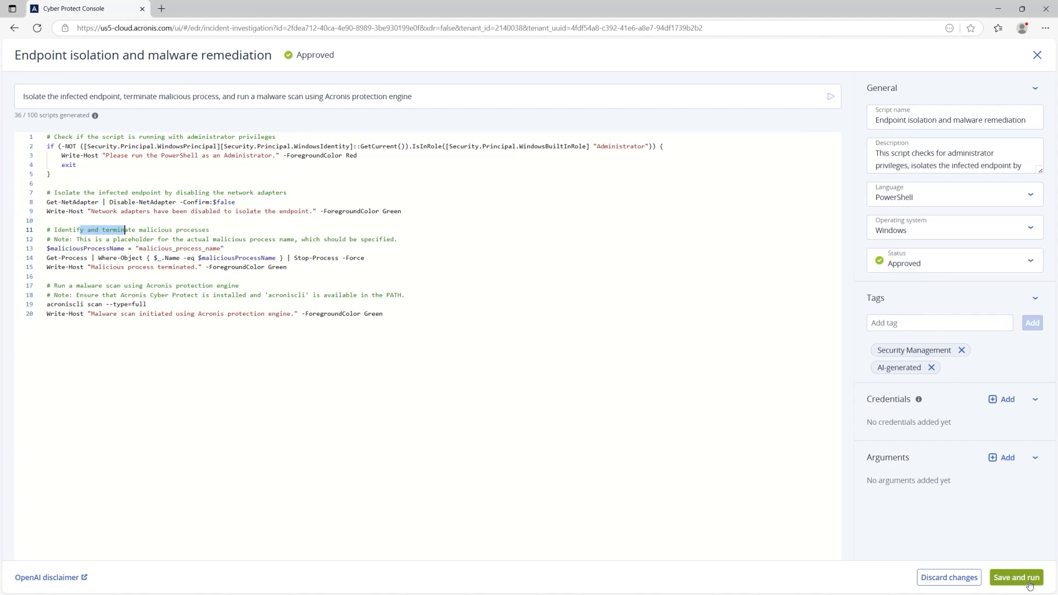
{"action": "left_click", "coordinate": [1030, 586]}
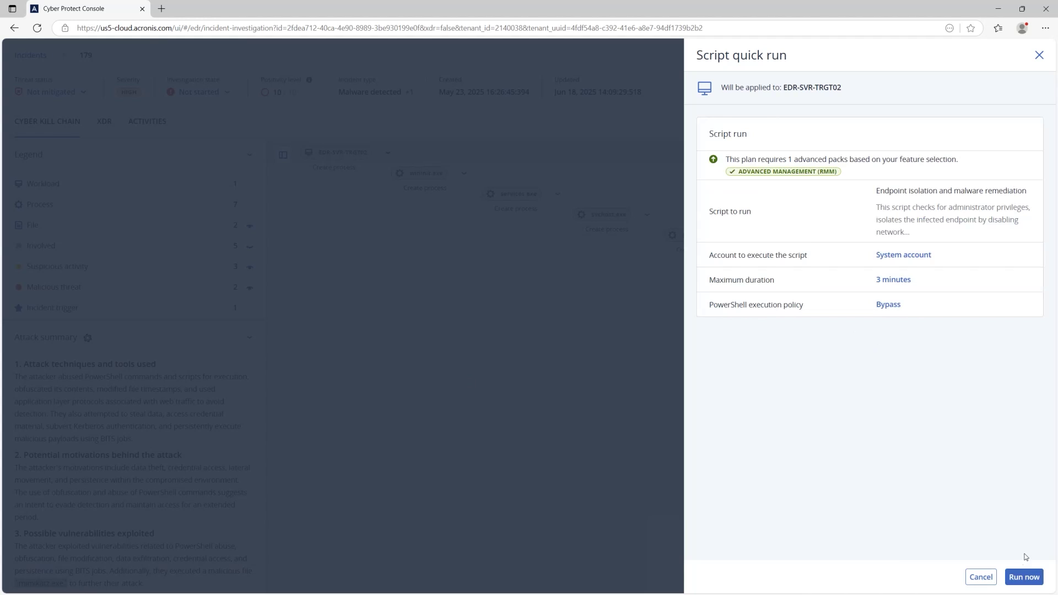
Quick-run the remediation script on EDR-SVR-TRGT02 now
{"action": "left_click", "coordinate": [1026, 577]}
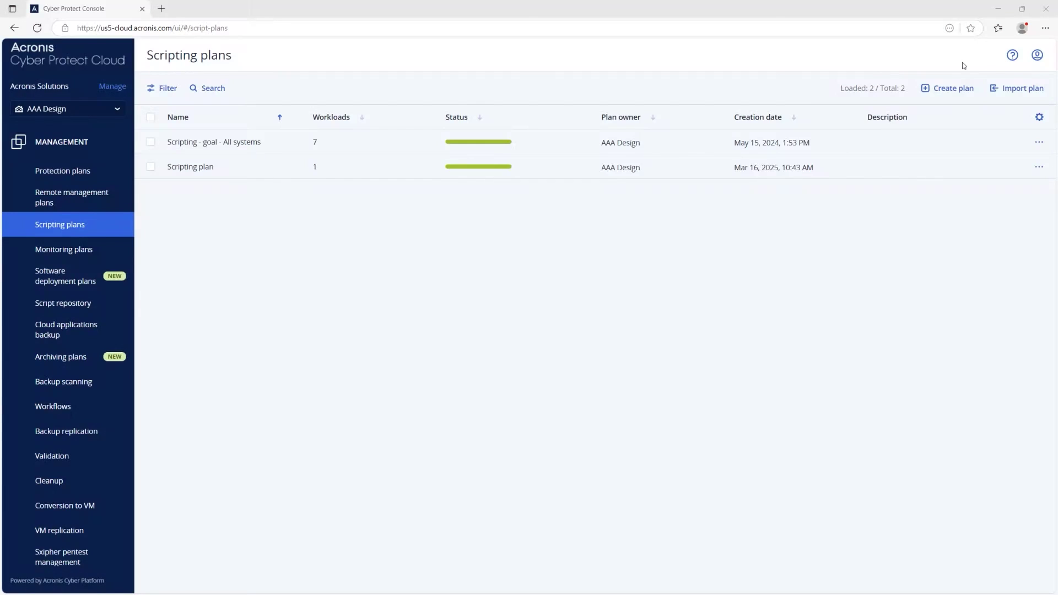
{"action": "left_click", "coordinate": [947, 89]}
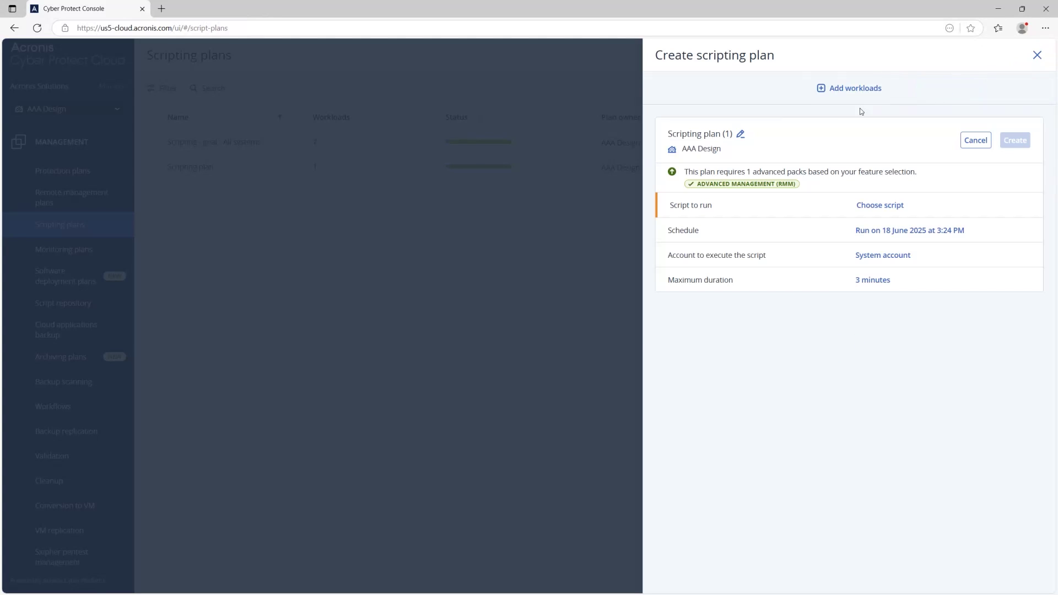
Choose Run Disk Cleanup as the new plan's script
{"action": "left_click", "coordinate": [879, 211]}
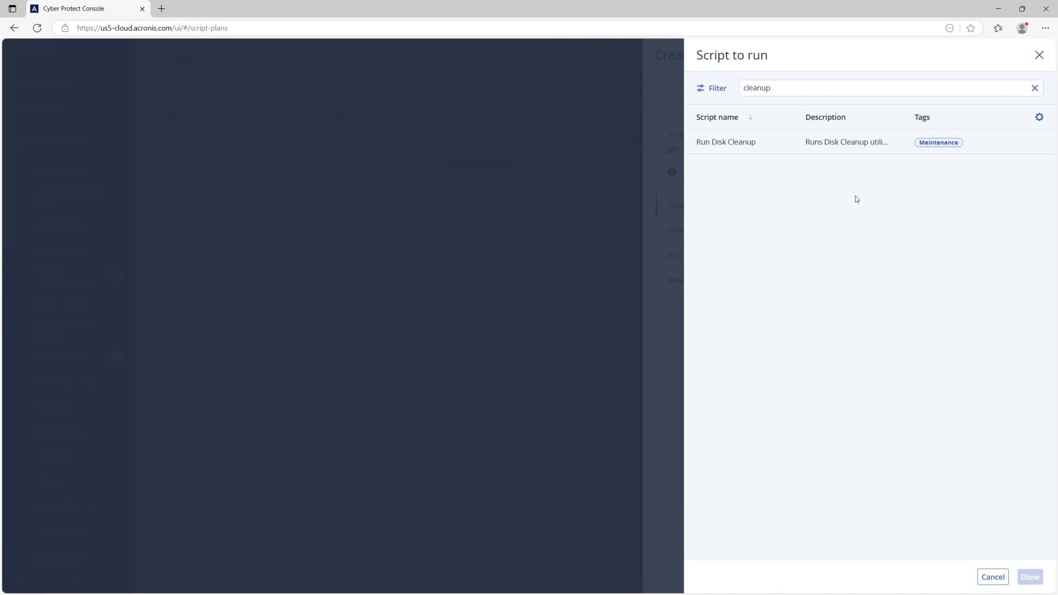
{"action": "left_click", "coordinate": [804, 148]}
{"action": "left_click", "coordinate": [1030, 577]}
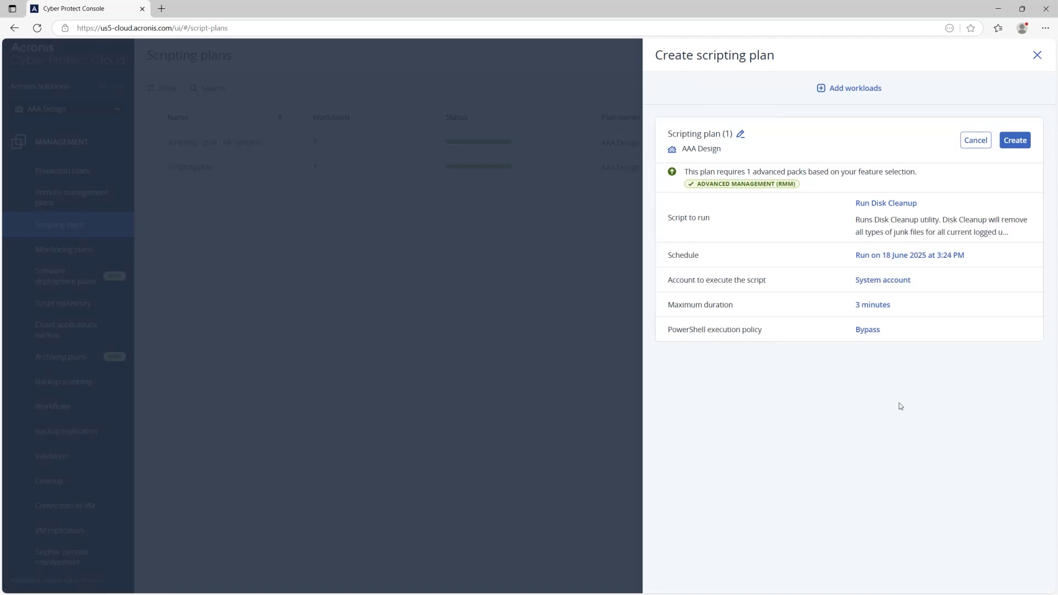
Add the RMM_DEMO machine from All devices as the plan's workload
{"action": "left_click", "coordinate": [862, 89]}
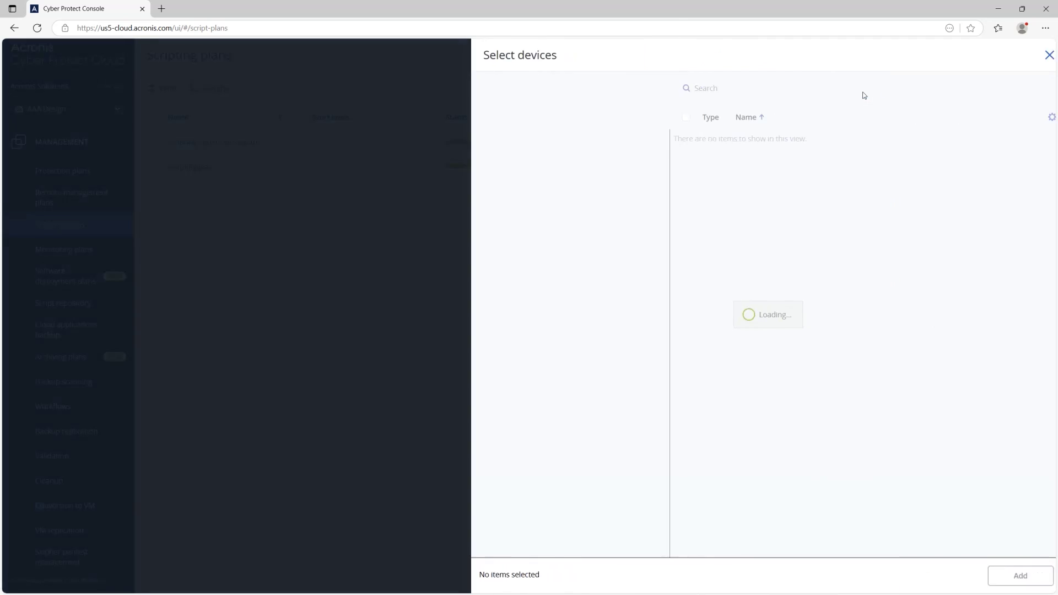
{"action": "left_click", "coordinate": [522, 113]}
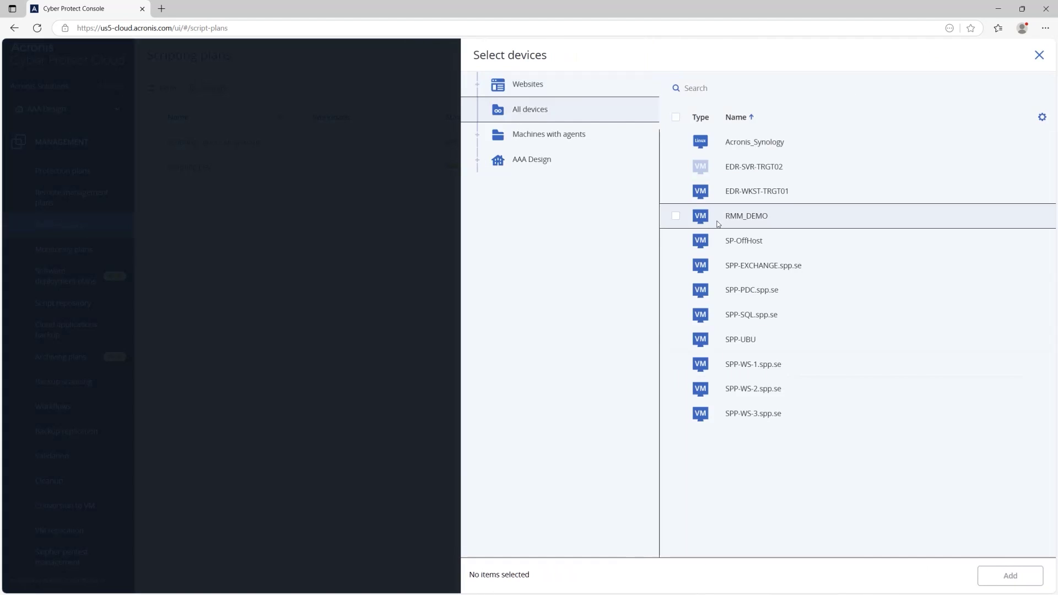
{"action": "left_click", "coordinate": [768, 218]}
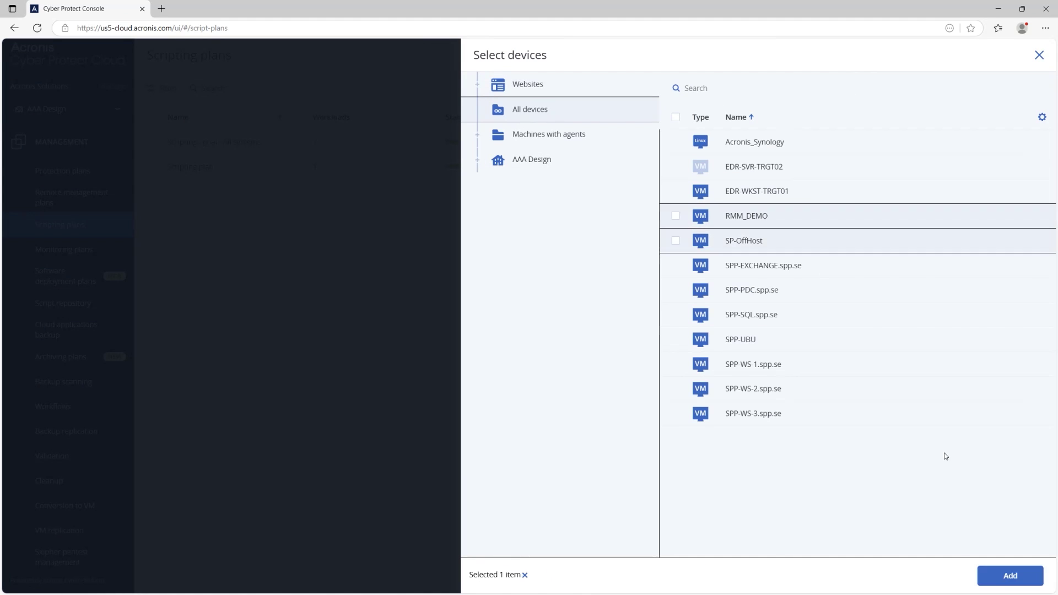
{"action": "left_click", "coordinate": [999, 579]}
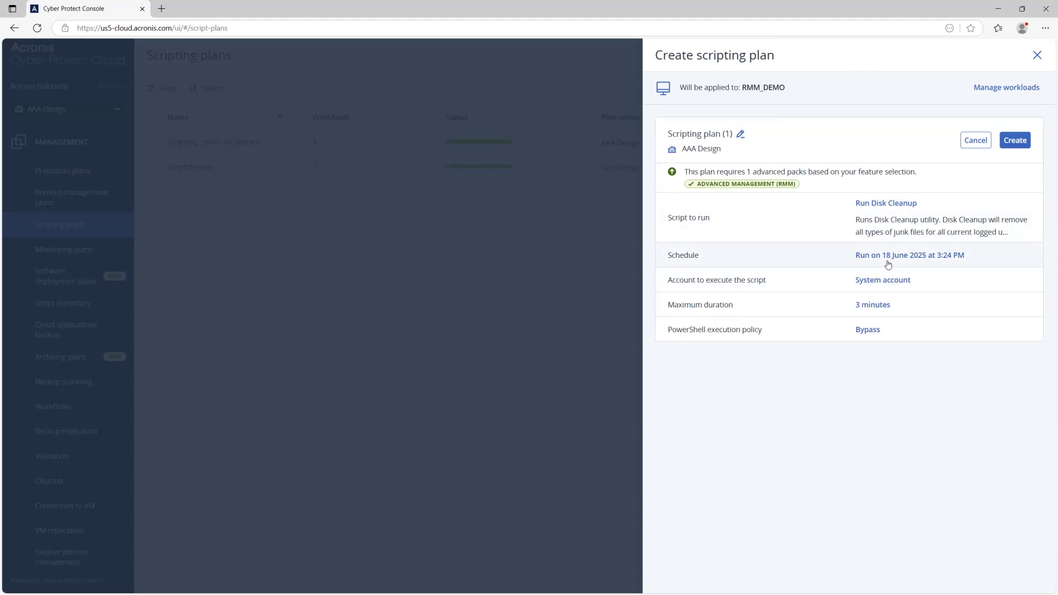
{"action": "left_click", "coordinate": [870, 255]}
{"action": "left_click", "coordinate": [747, 93]}
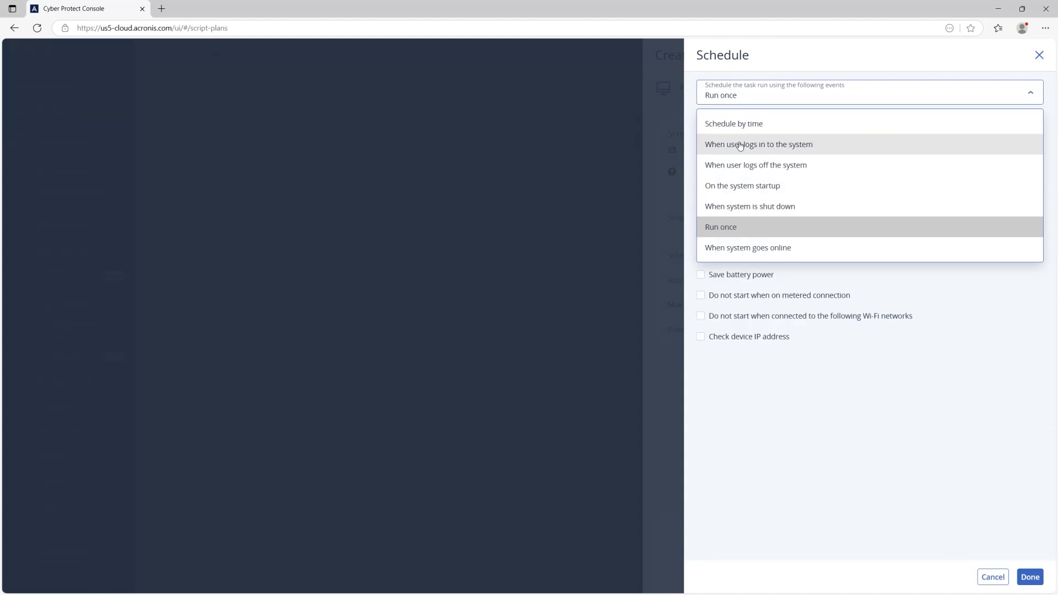
Schedule the plan by time on Fridays only, starting at 11:00 PM
{"action": "left_click", "coordinate": [740, 124]}
{"action": "left_click", "coordinate": [860, 130]}
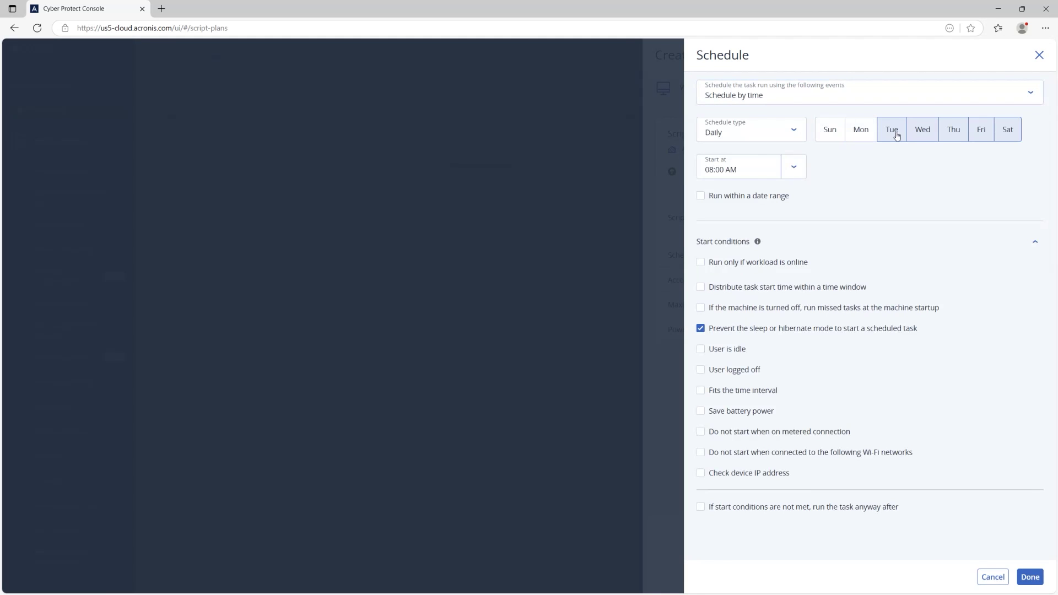
{"action": "left_click", "coordinate": [924, 130]}
{"action": "left_click", "coordinate": [953, 130]}
{"action": "left_click", "coordinate": [1007, 130]}
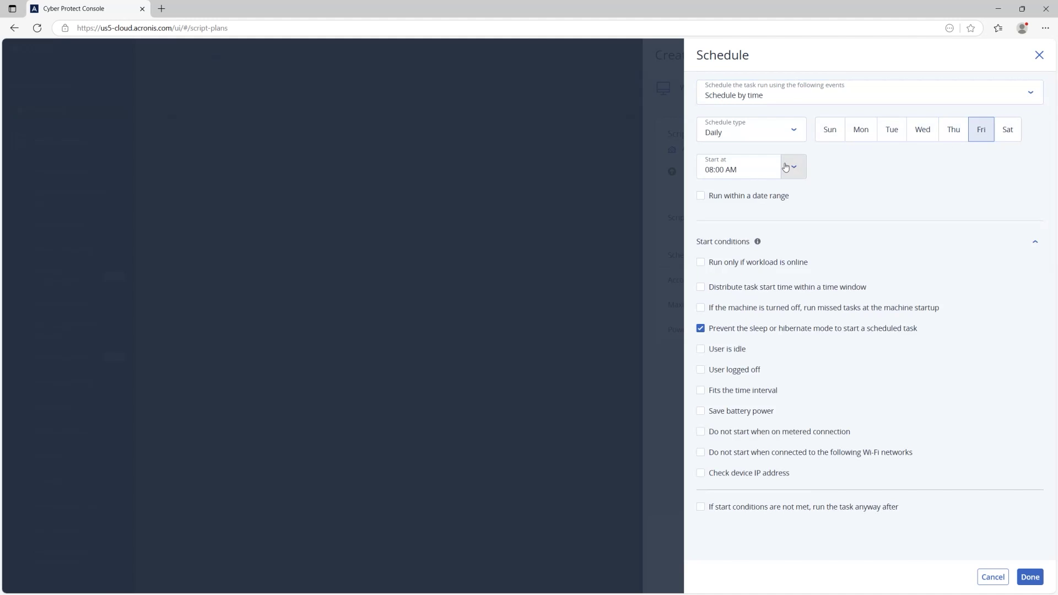
{"action": "left_click", "coordinate": [794, 166]}
{"action": "scroll", "coordinate": [747, 295], "scroll_direction": "down", "scroll_amount": 5}
{"action": "scroll", "coordinate": [748, 295], "scroll_direction": "down", "scroll_amount": 3}
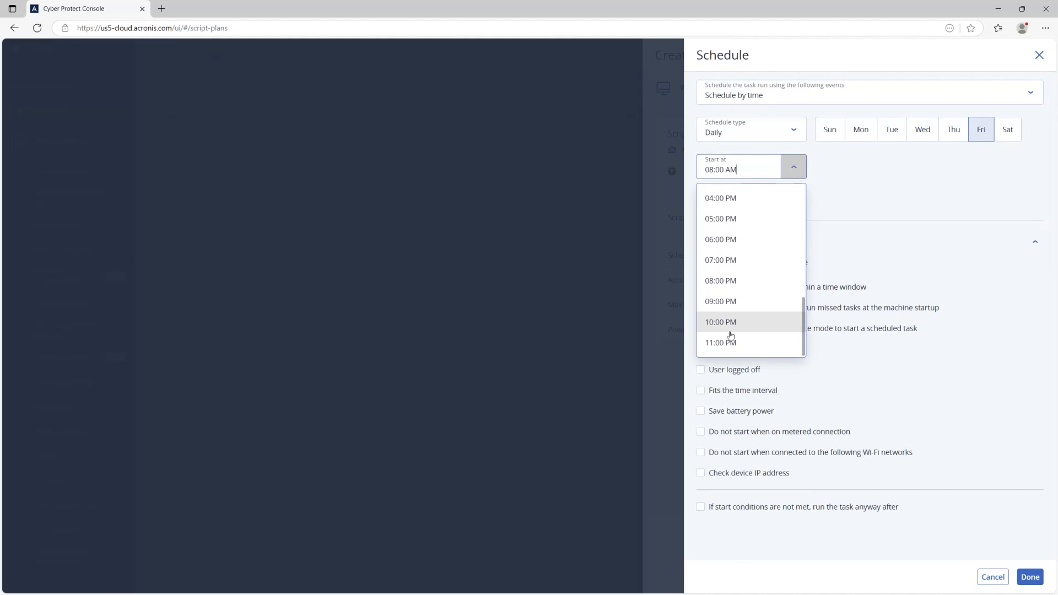
{"action": "left_click", "coordinate": [717, 346]}
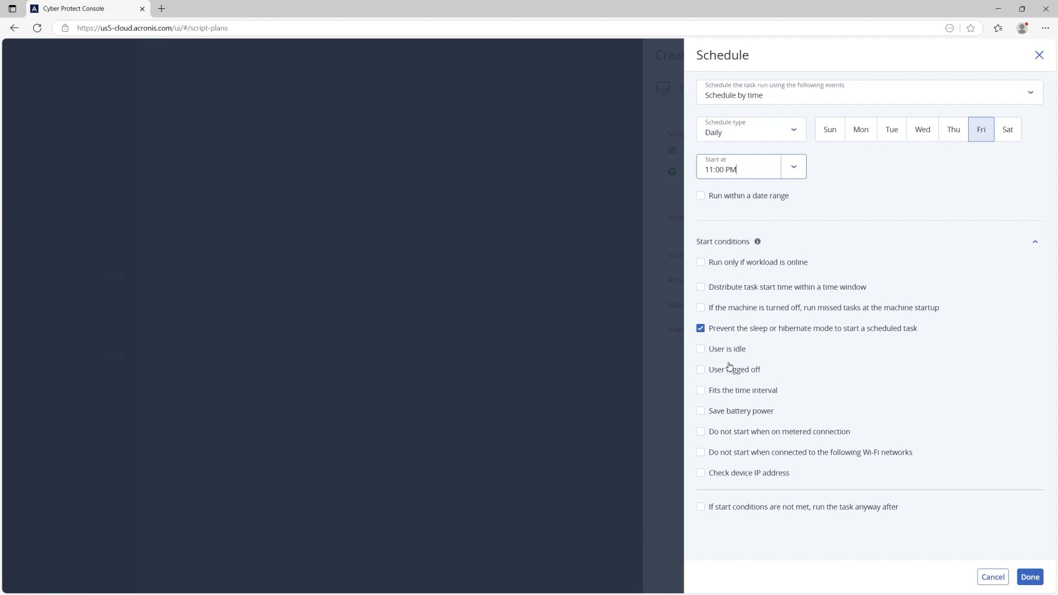
{"action": "left_click", "coordinate": [1031, 578]}
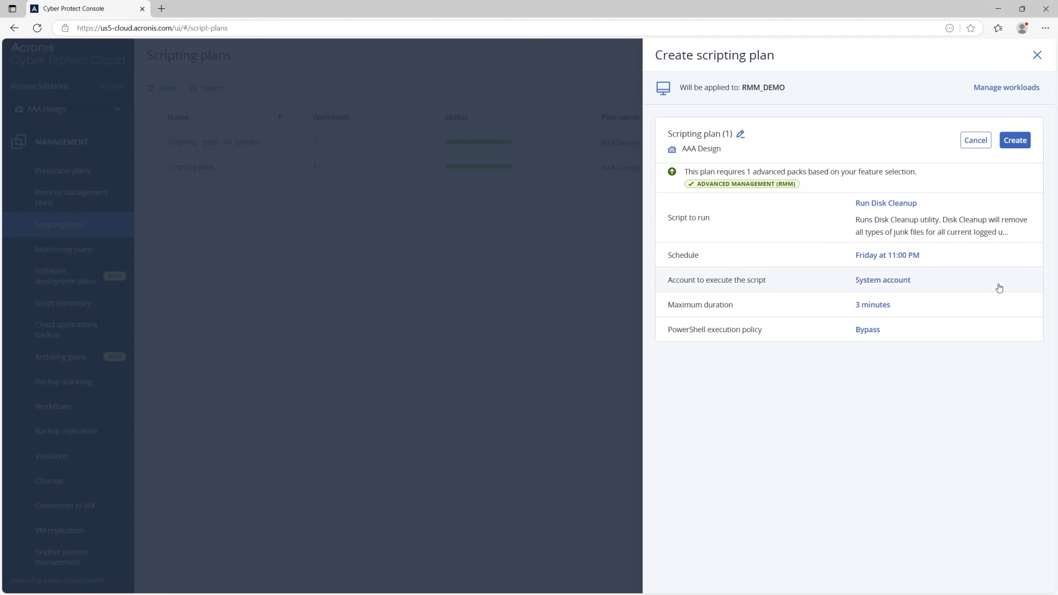
Create the Disk Cleanup scripting plan scheduled for Fridays at 11 PM
{"action": "left_click", "coordinate": [1014, 140]}
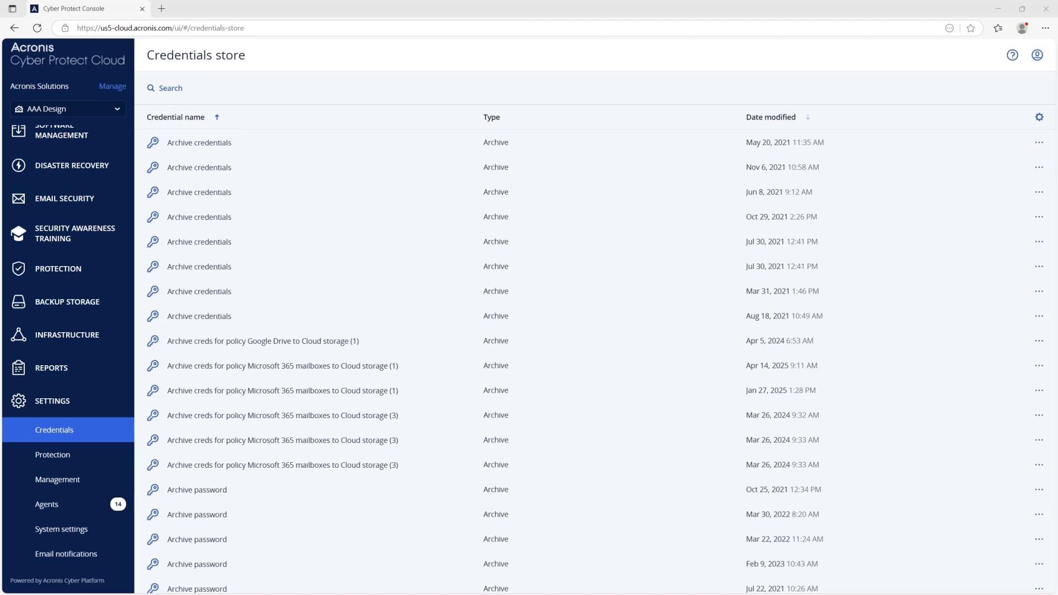
View details of the archive credentials, including the Google Drive and Microsoft 365 entries
{"action": "left_click", "coordinate": [247, 241]}
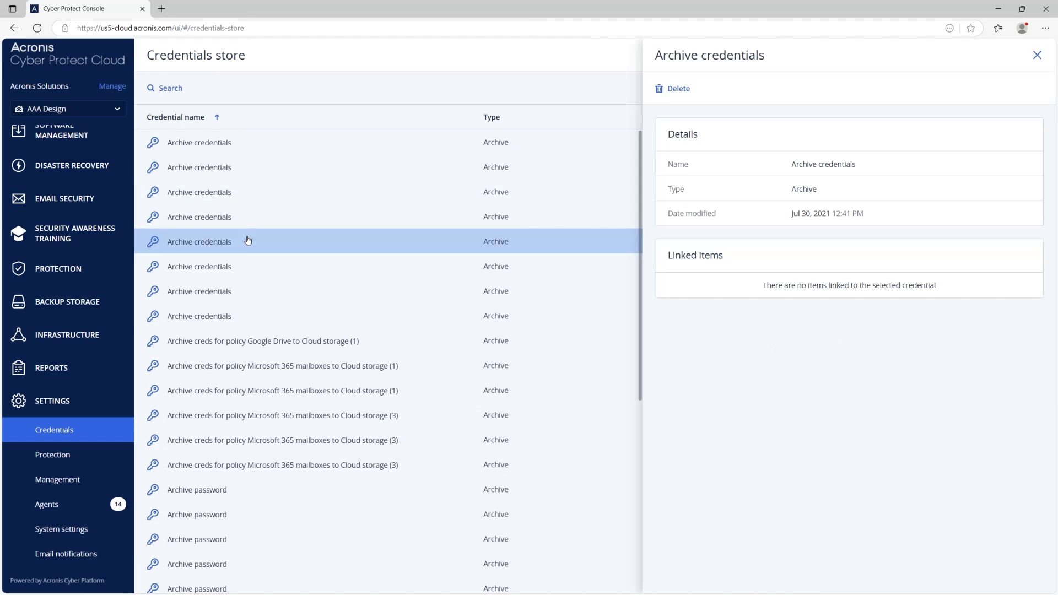
{"action": "left_click", "coordinate": [229, 355]}
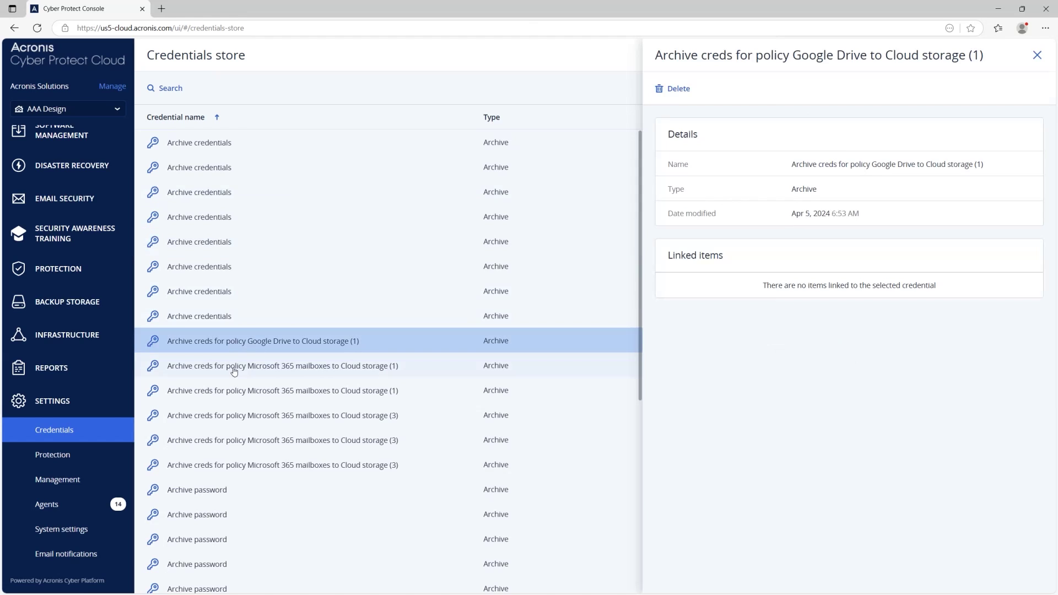
{"action": "left_click", "coordinate": [233, 372]}
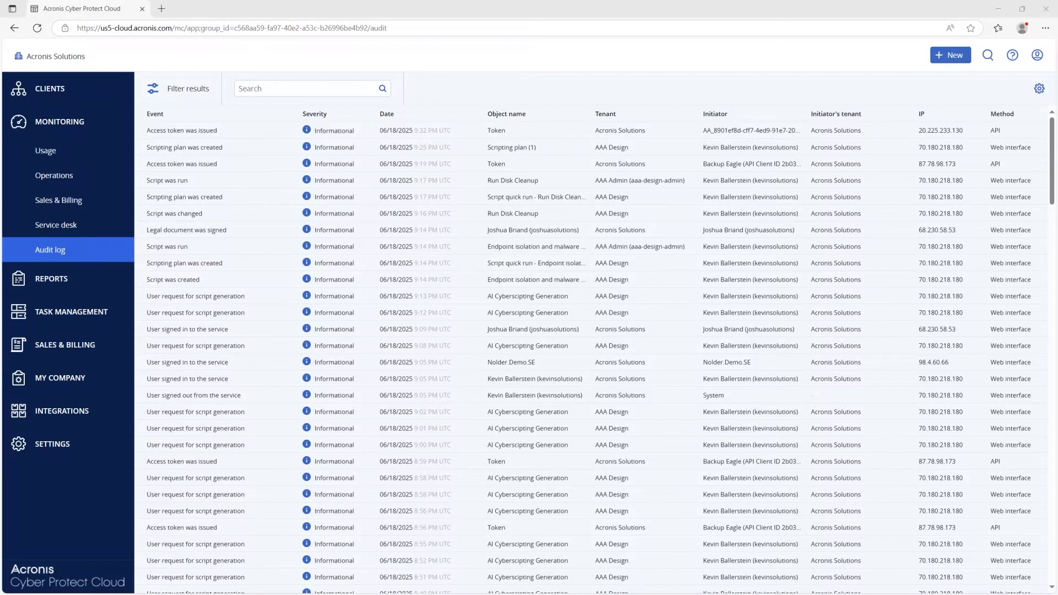
Search the audit log for 'new script' entries
{"action": "left_click", "coordinate": [272, 89]}
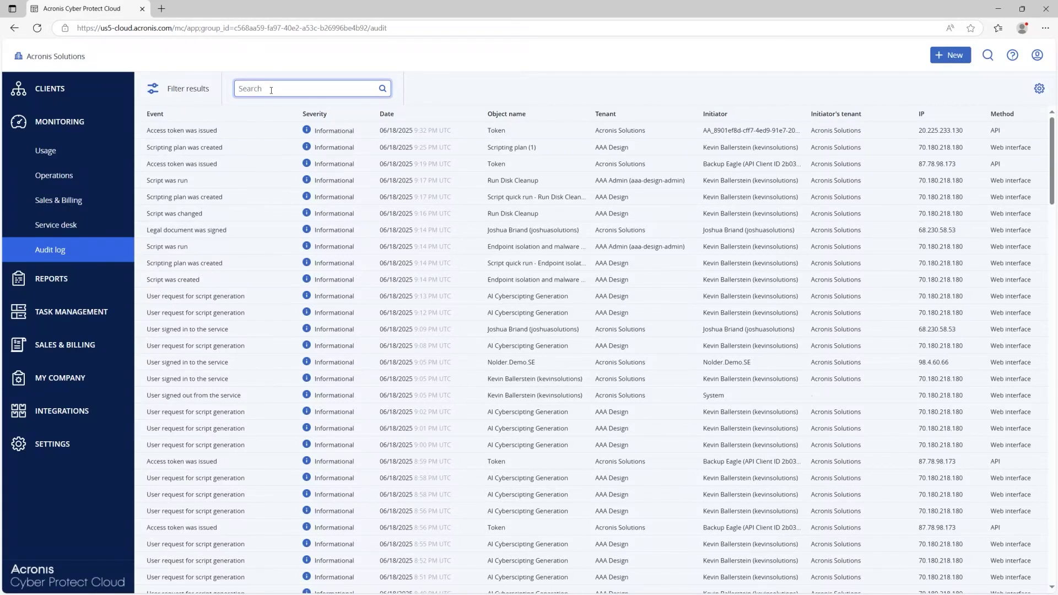
{"action": "type", "text": "new script"}
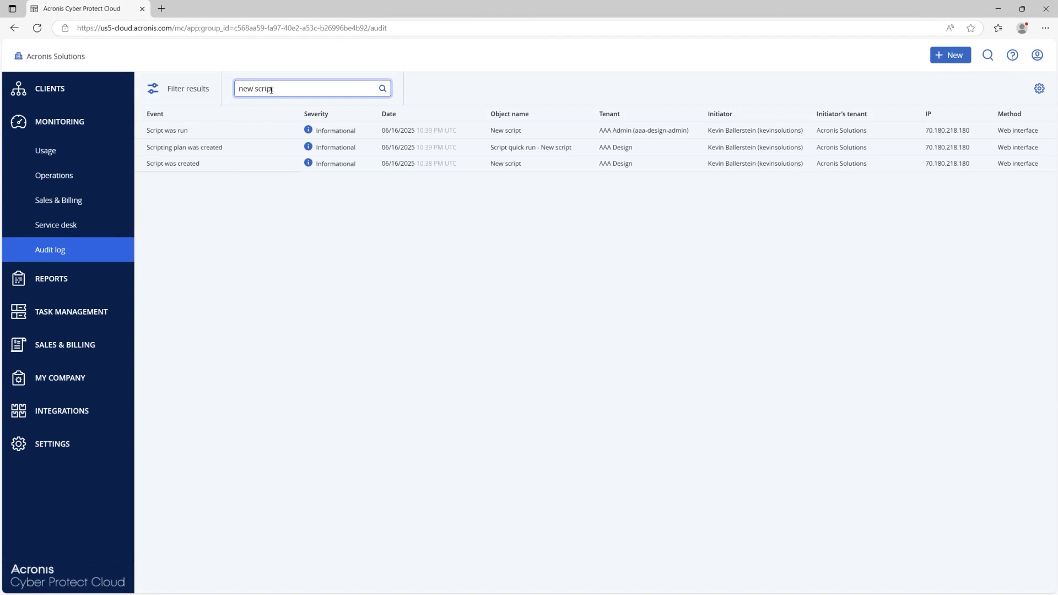